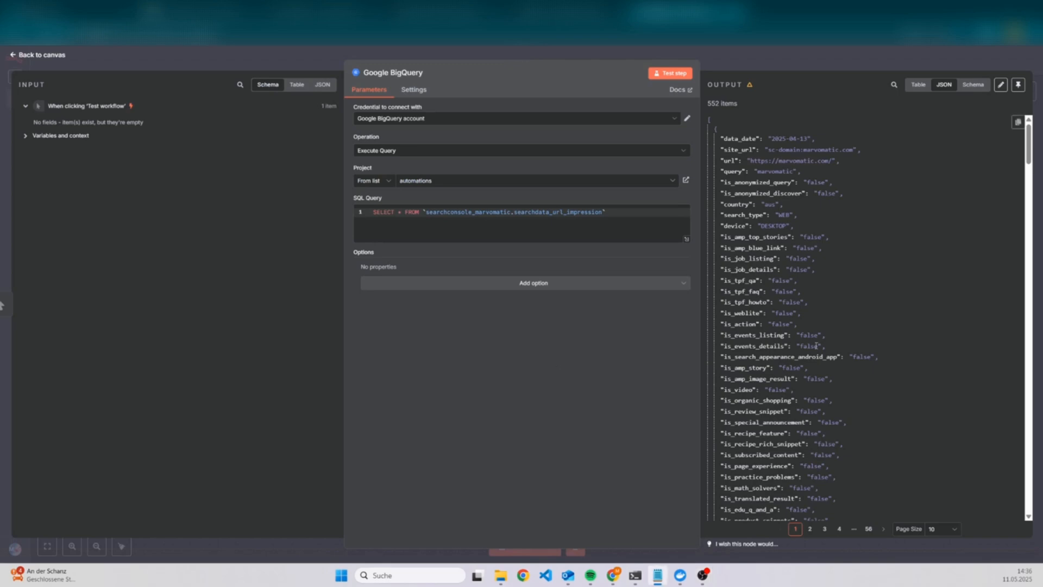
# Step: Examine marvomatic.com's bulk data export settings in Google Search Console and the Search Central blog post on setting up the export
pyautogui.click(89, 10)
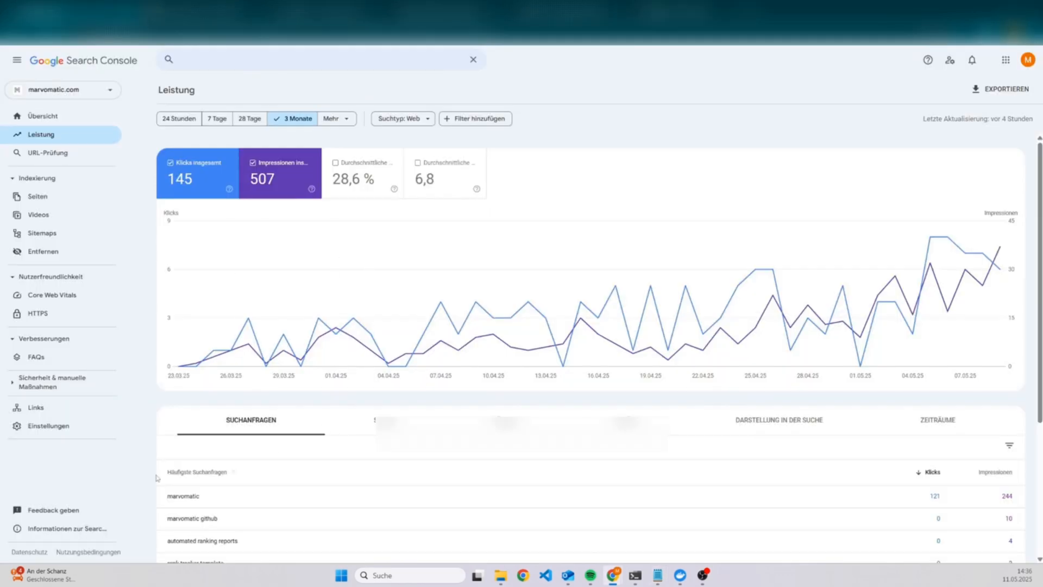
pyautogui.click(43, 431)
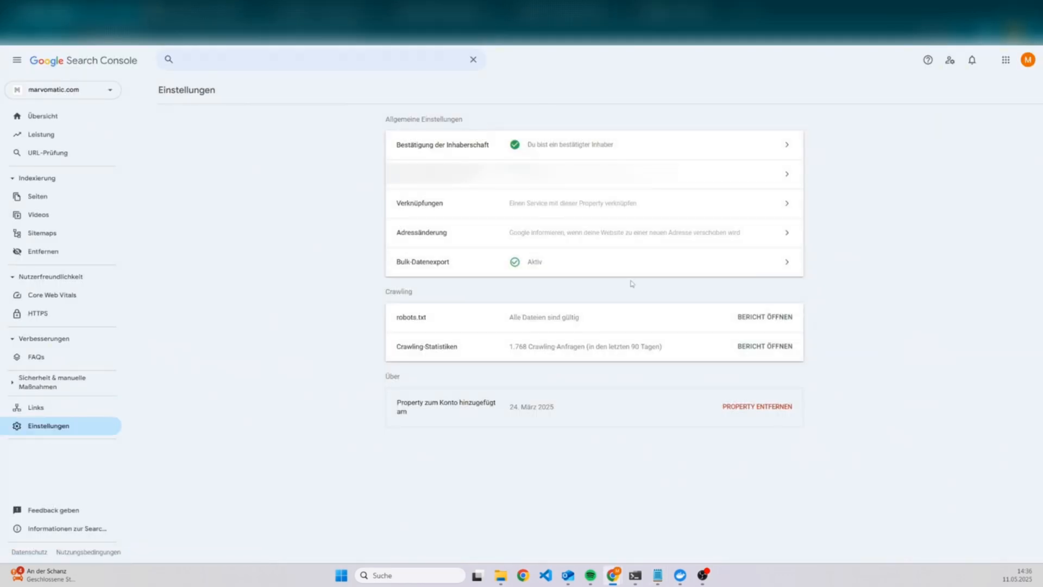
pyautogui.click(441, 268)
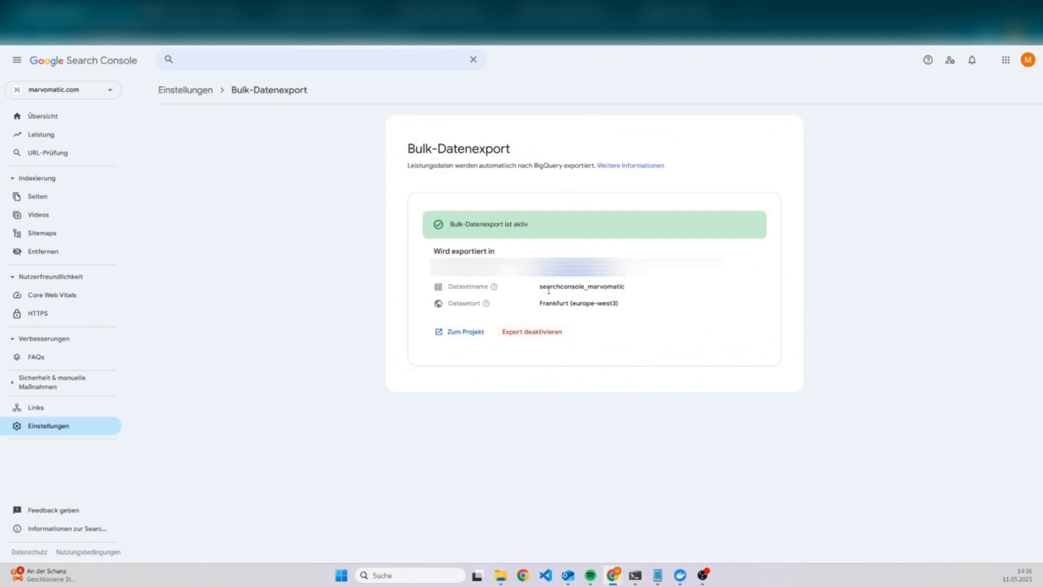
pyautogui.moveTo(539, 286)
pyautogui.mouseDown()
pyautogui.moveTo(625, 288)
pyautogui.moveTo(590, 303)
pyautogui.moveTo(539, 303)
pyautogui.mouseUp()
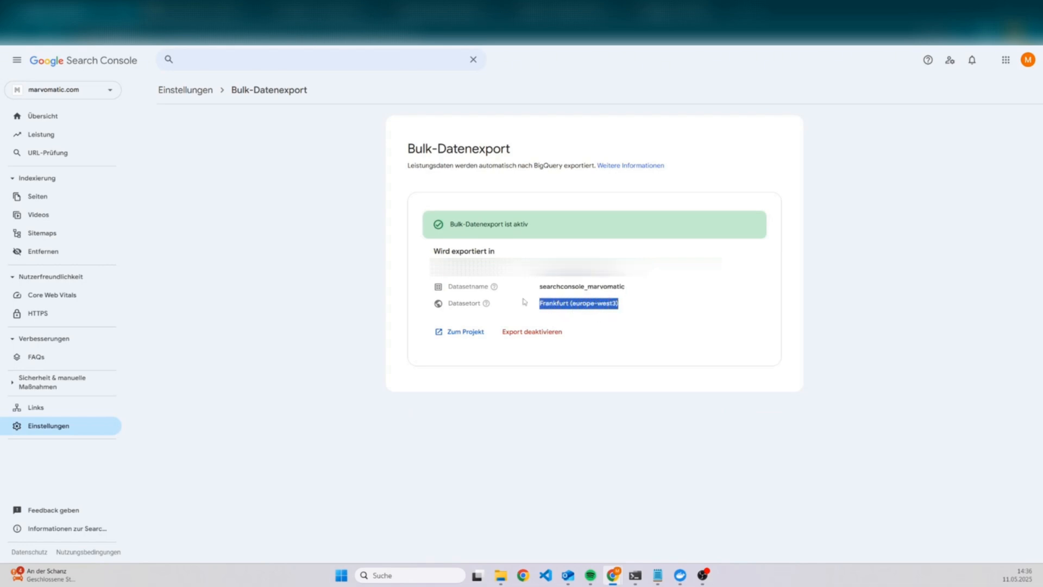
pyautogui.click(210, 11)
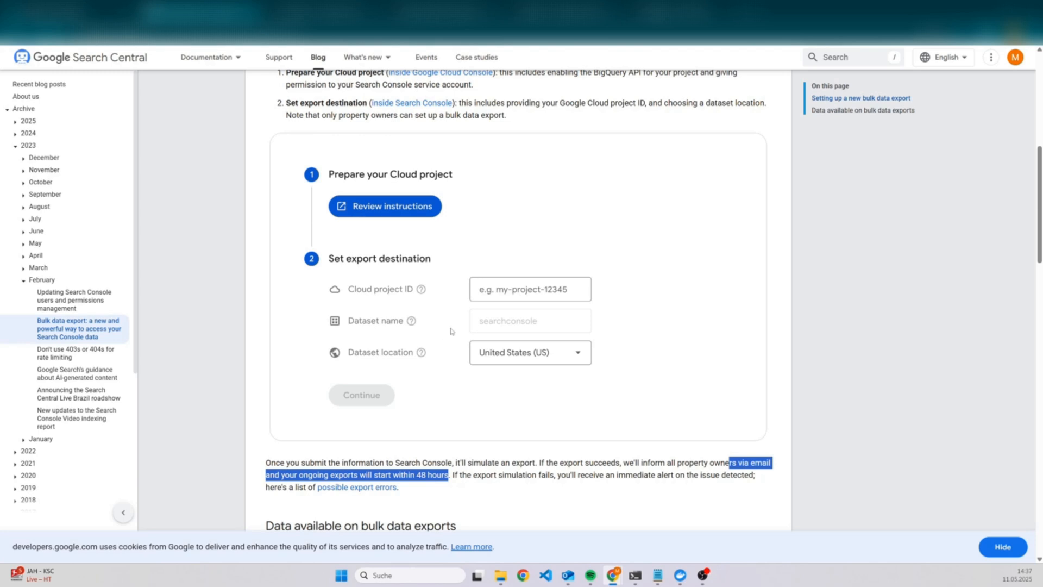
# Step: Switch to Google Cloud, search for bigquery and open the BigQuery API product page
pyautogui.hotkey('ctrl', 'Tab')
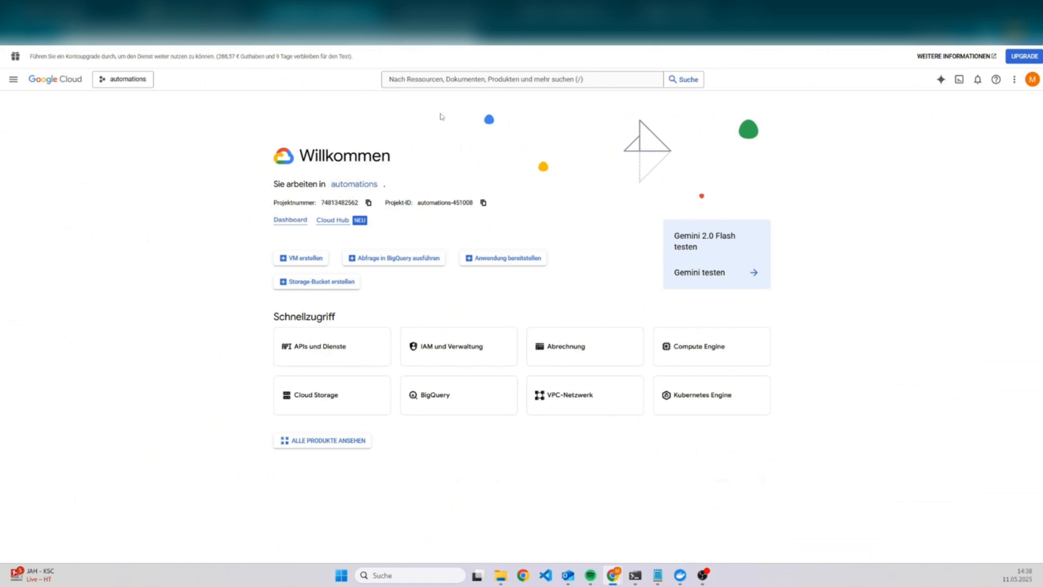
pyautogui.click(452, 81)
pyautogui.write('bigquery')
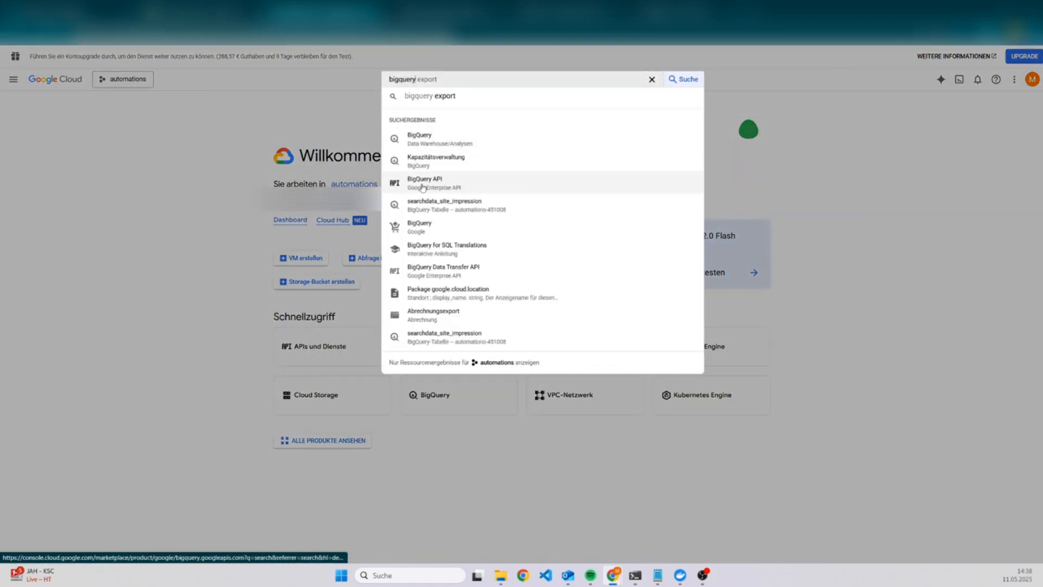
pyautogui.click(440, 188)
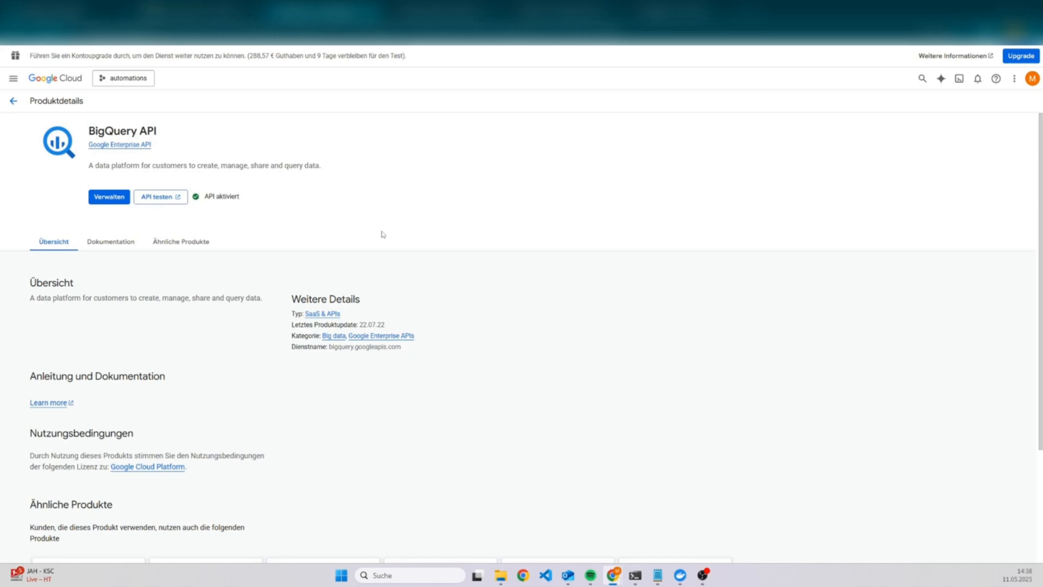
# Step: Open the IAM permissions of the automations project and examine the roles of the Search Console export service account
pyautogui.click(38, 81)
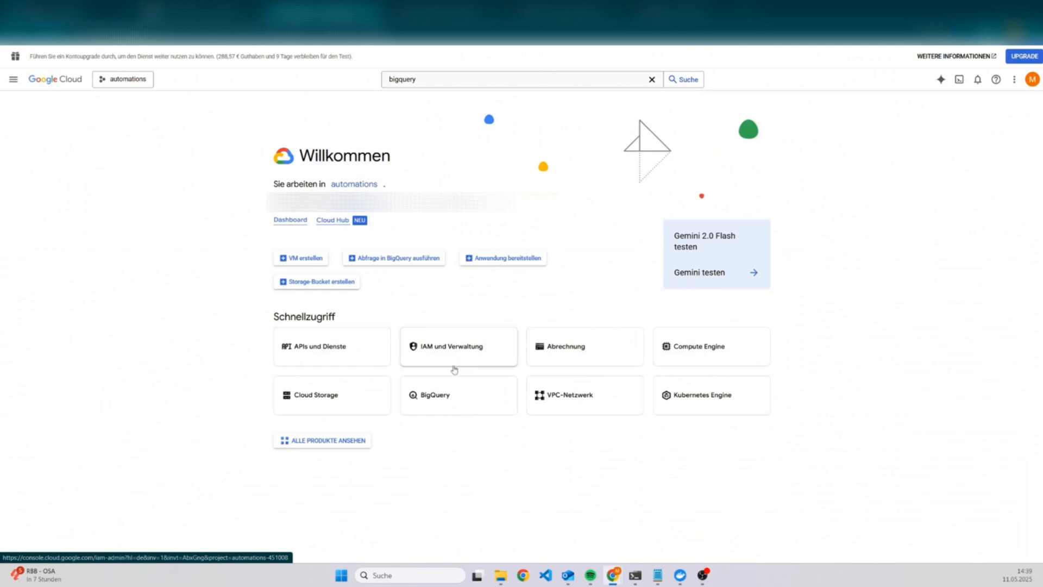
pyautogui.click(477, 342)
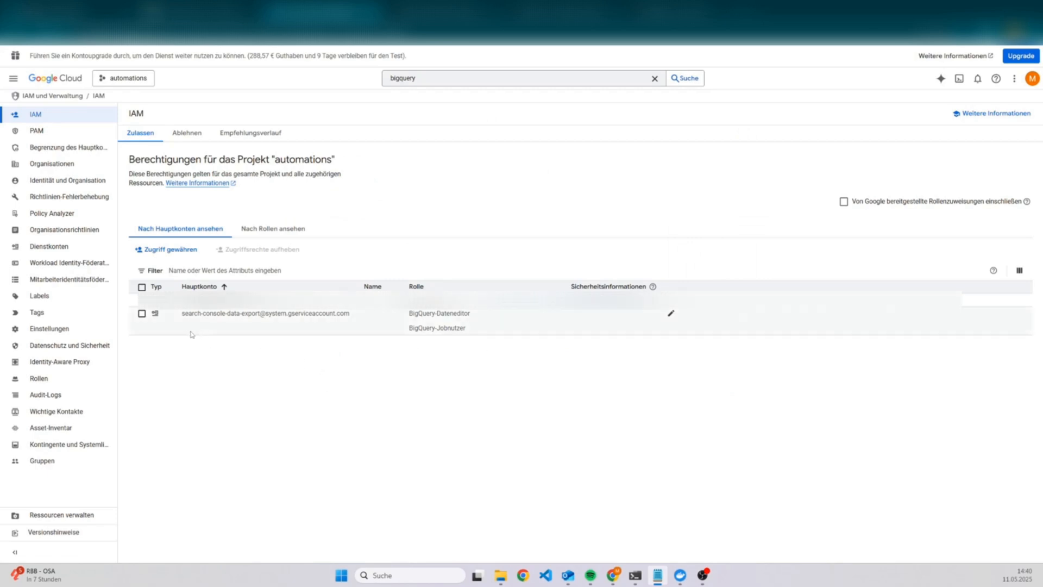
pyautogui.moveTo(183, 319); pyautogui.dragTo(259, 322)
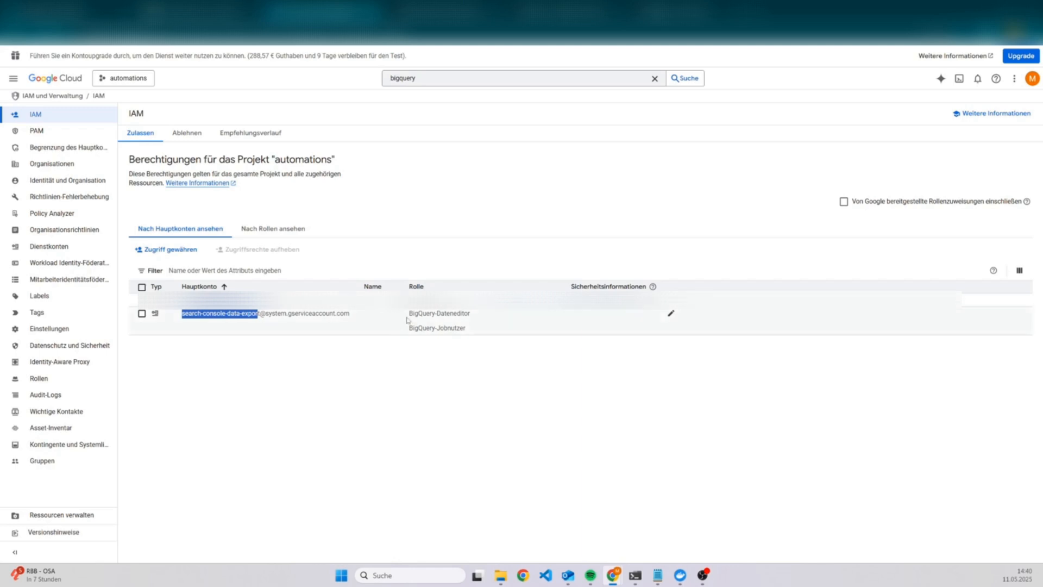
pyautogui.moveTo(409, 320); pyautogui.dragTo(473, 323)
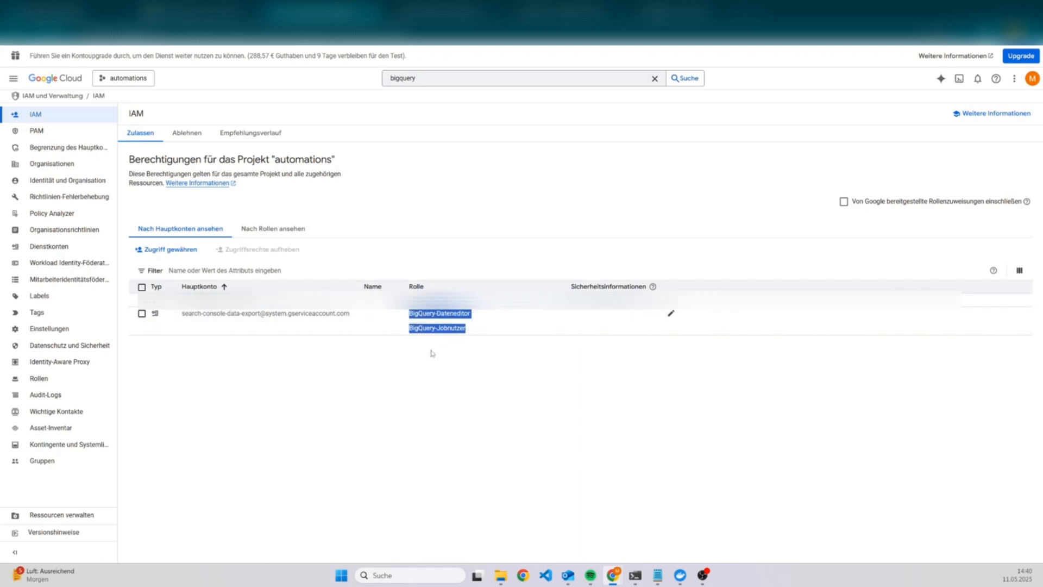
pyautogui.moveTo(409, 329); pyautogui.dragTo(462, 331)
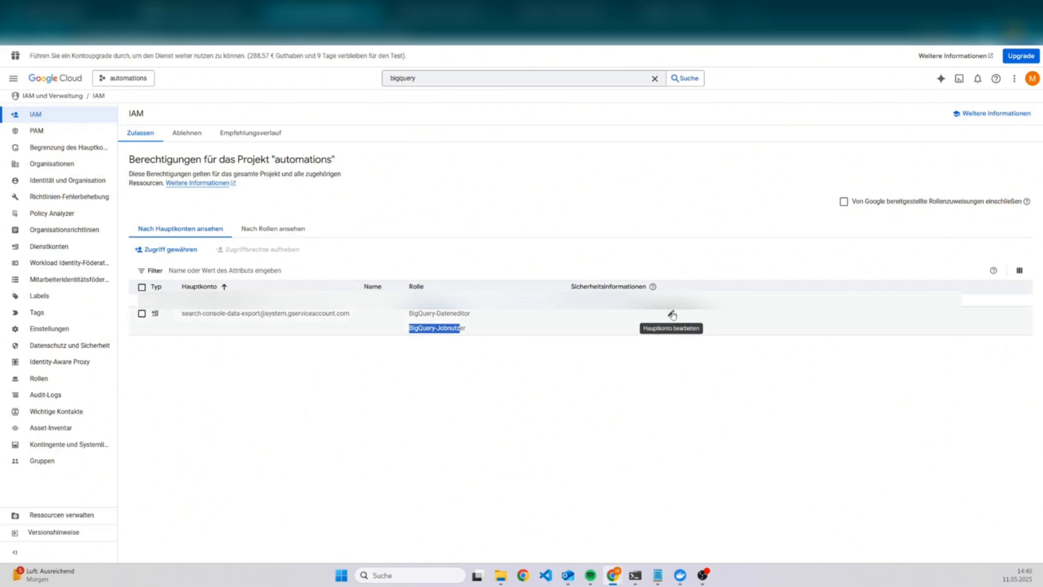
# Step: Open the Search Console export service account's role assignments and view the choices for an additional role
pyautogui.click(671, 314)
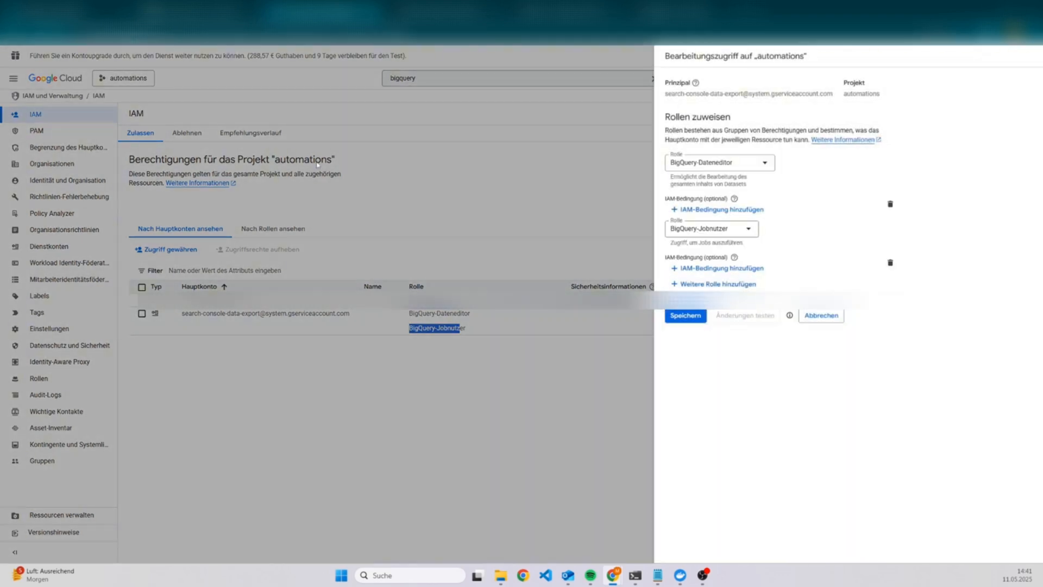
pyautogui.click(721, 288)
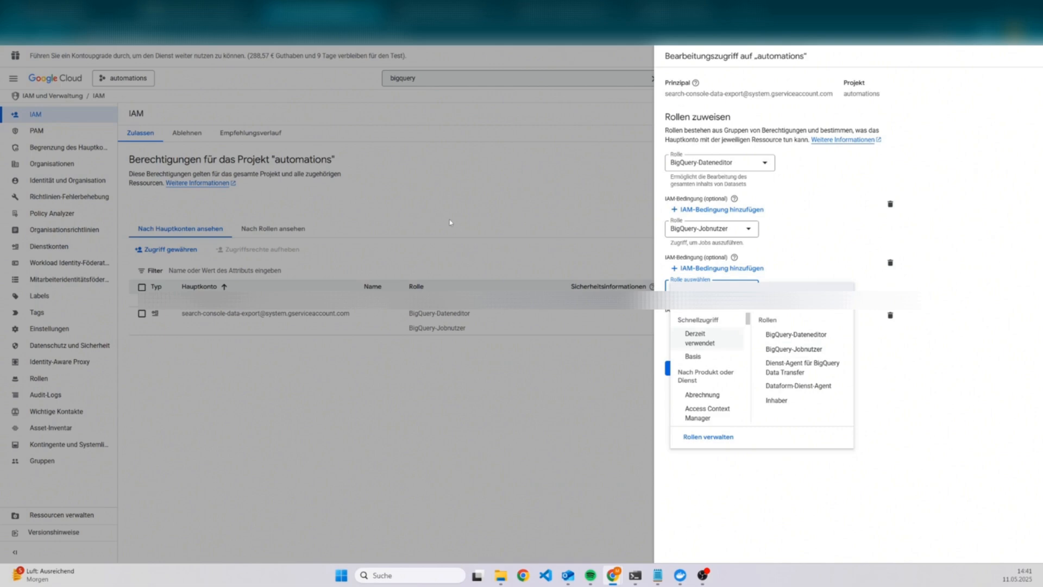
pyautogui.click(450, 222)
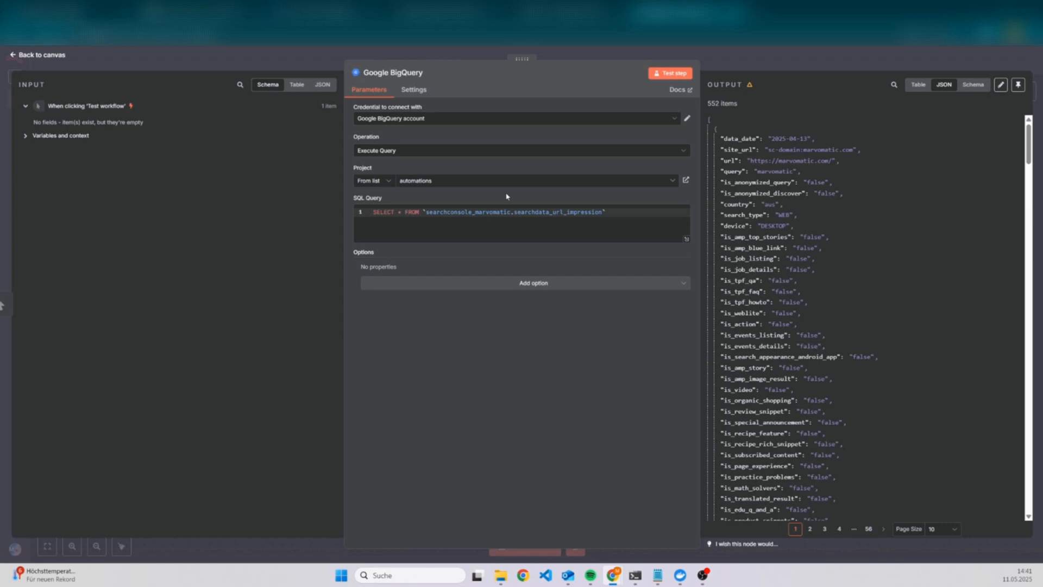
# Step: Switch to n8n and examine the Google BigQuery node's OAuth2 account credential
pyautogui.click(688, 121)
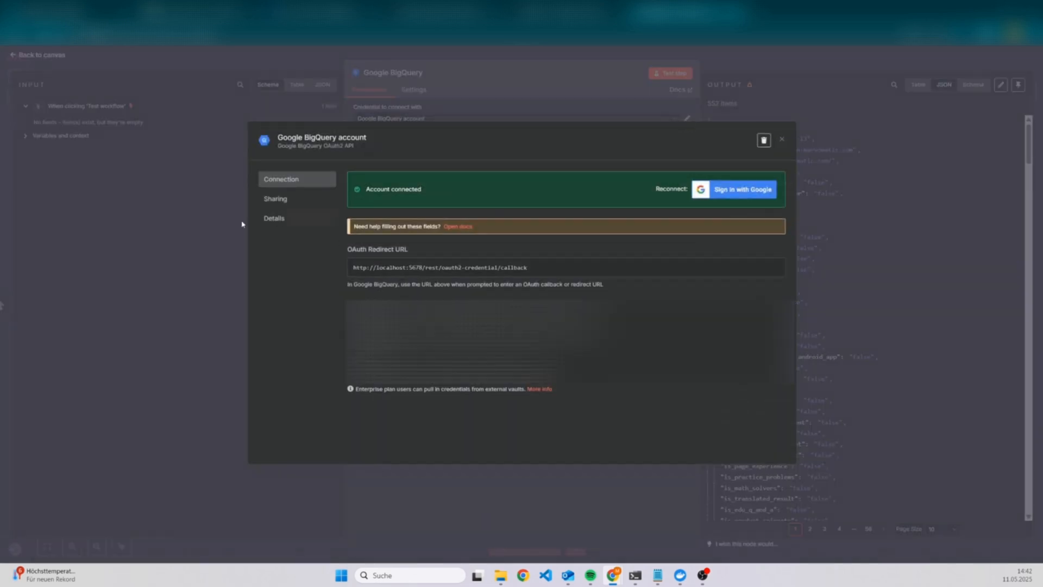
pyautogui.moveTo(395, 346); pyautogui.dragTo(350, 348)
# Step: Switch back to Google Cloud and open the Anmeldedaten page of APIs und Dienste
pyautogui.click(322, 13)
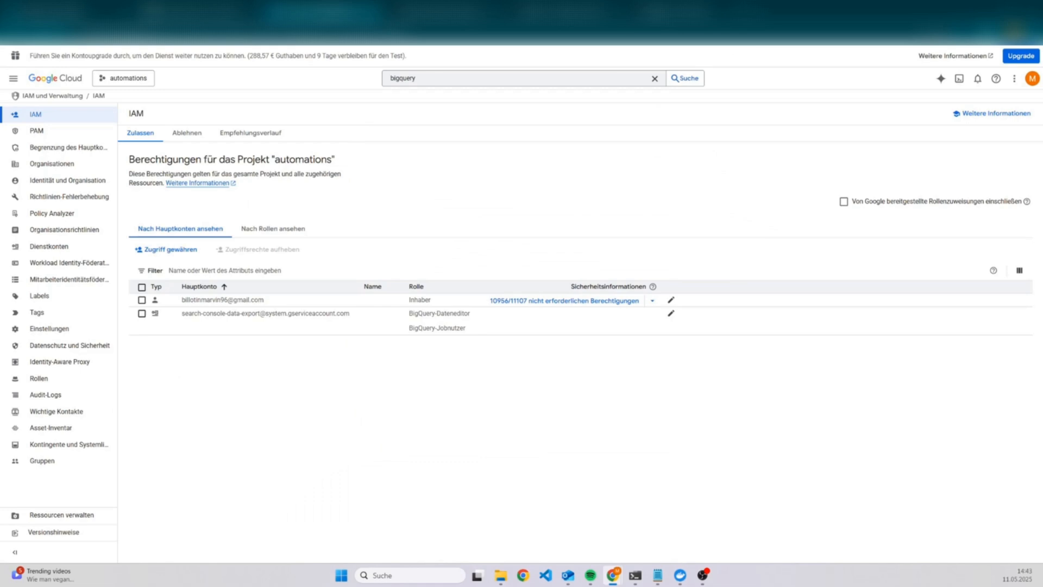
pyautogui.click(15, 80)
pyautogui.moveTo(47, 314)
pyautogui.moveTo(45, 267)
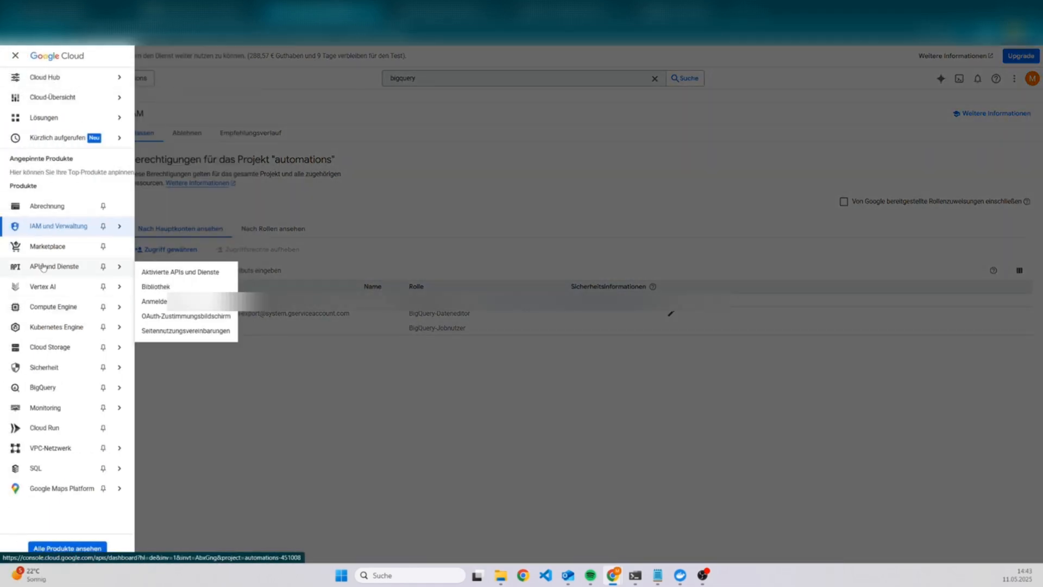
pyautogui.click(45, 270)
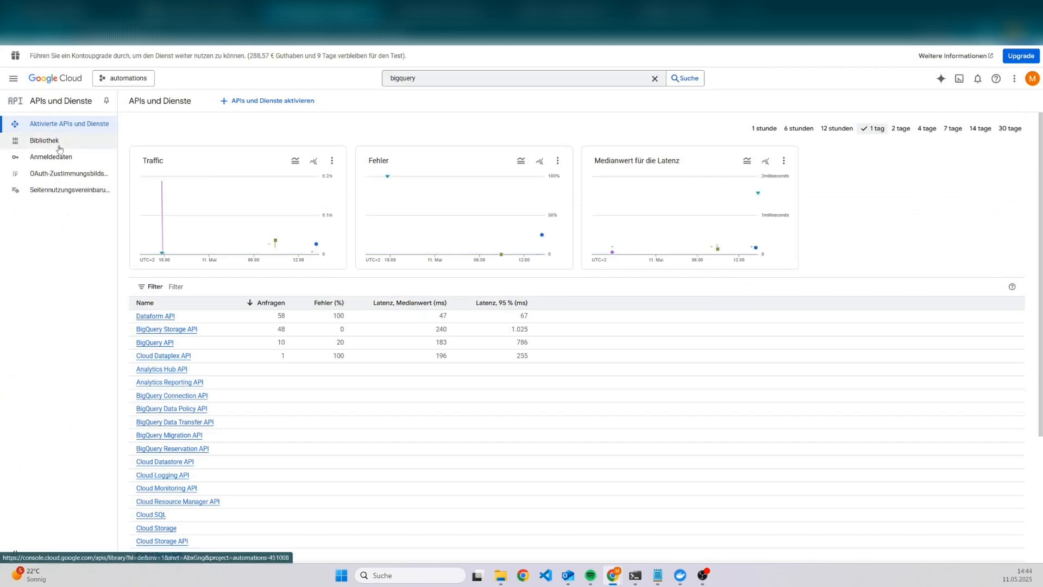
pyautogui.click(62, 159)
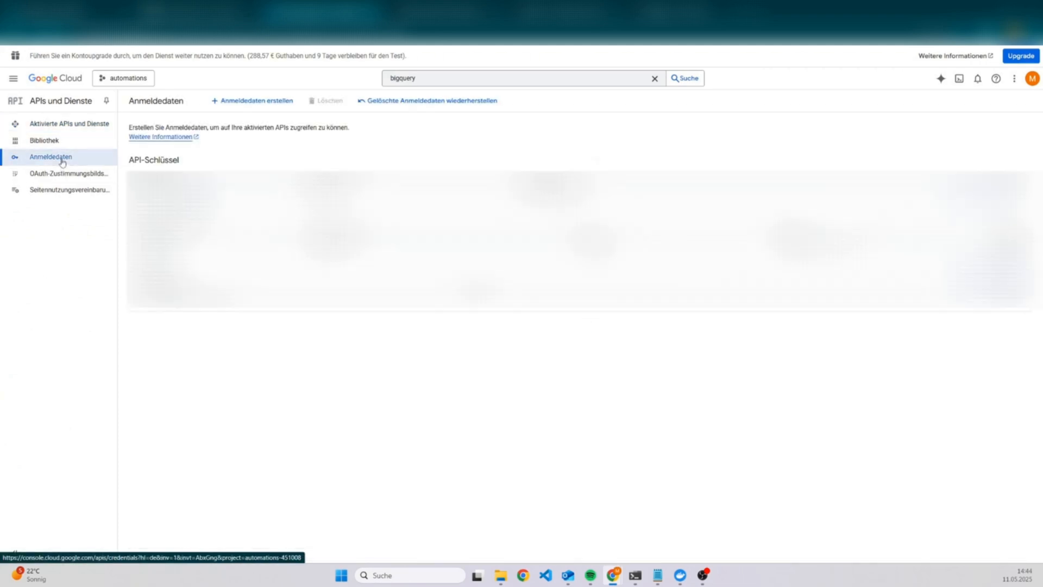
# Step: Start creating an OAuth client ID of type Webanwendung with an empty authorised redirect URI entry
pyautogui.click(248, 102)
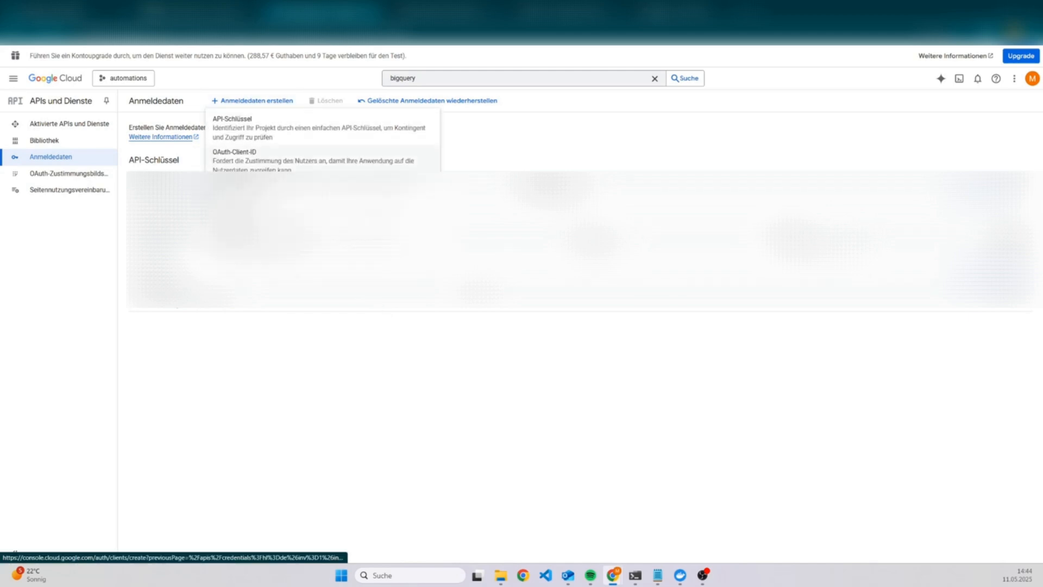
pyautogui.click(246, 166)
pyautogui.click(205, 196)
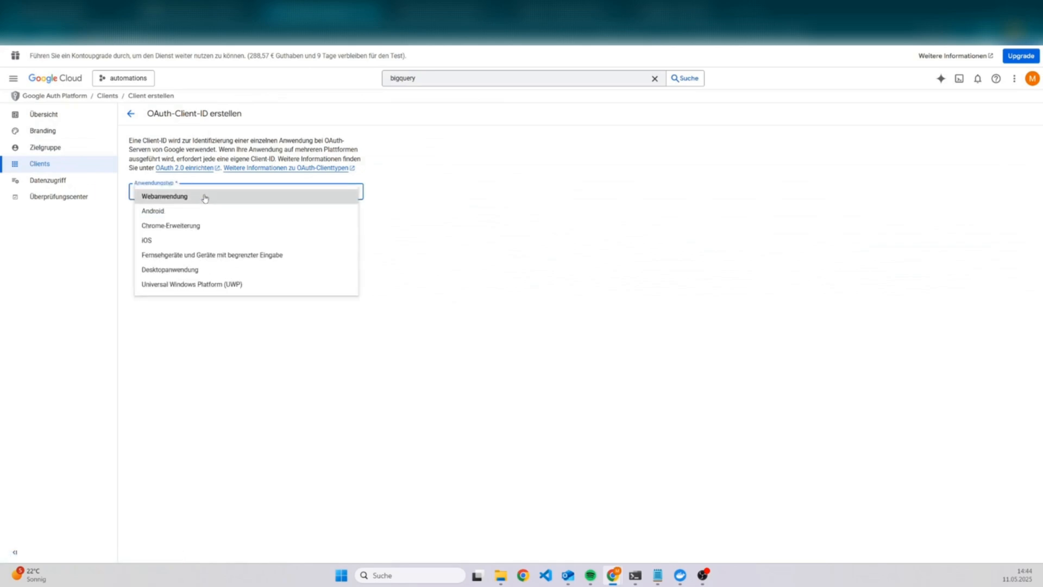
pyautogui.click(204, 196)
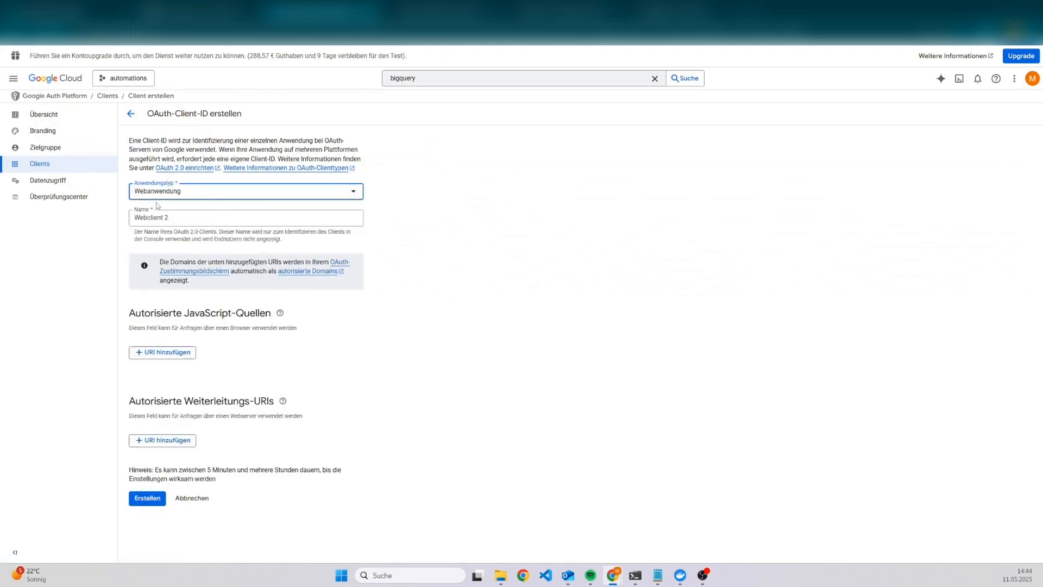
pyautogui.click(167, 441)
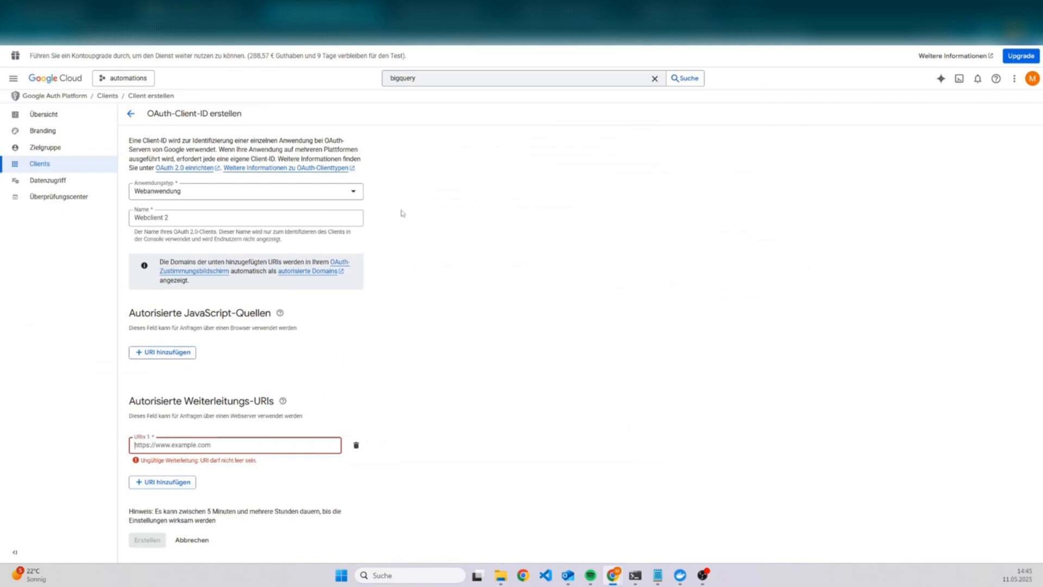
# Step: Open the existing n8n client in the OAuth 2.0 client list
pyautogui.click(40, 164)
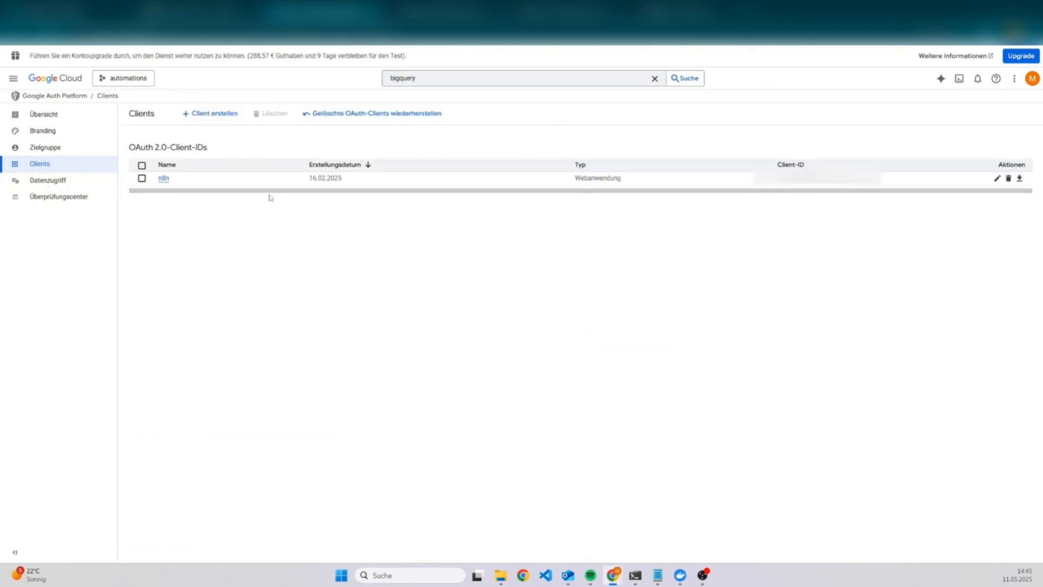
pyautogui.click(163, 178)
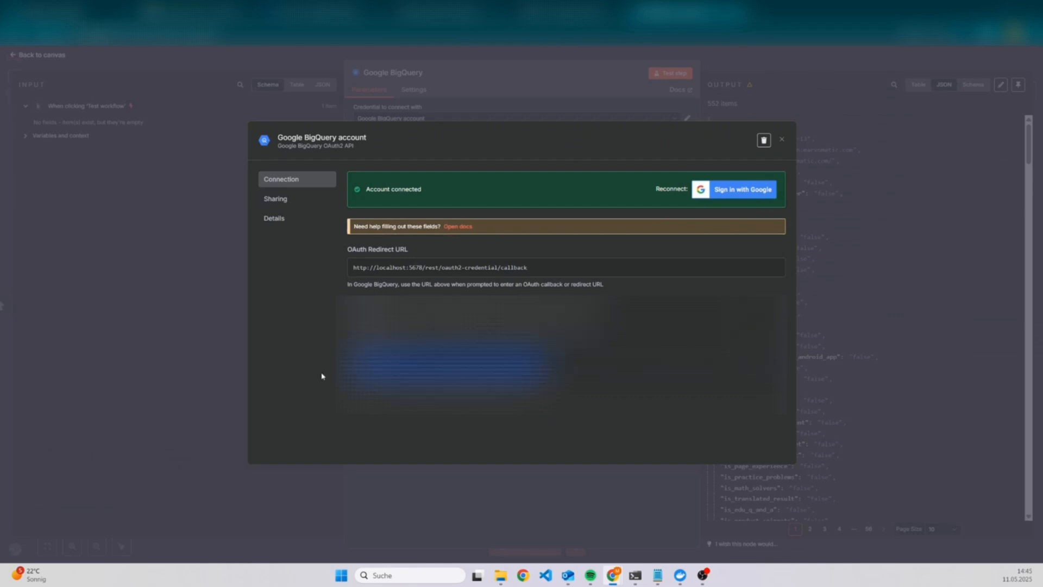
# Step: Close the Google BigQuery credential in n8n and examine the dataset reference in the node's SQL query
pyautogui.click(199, 311)
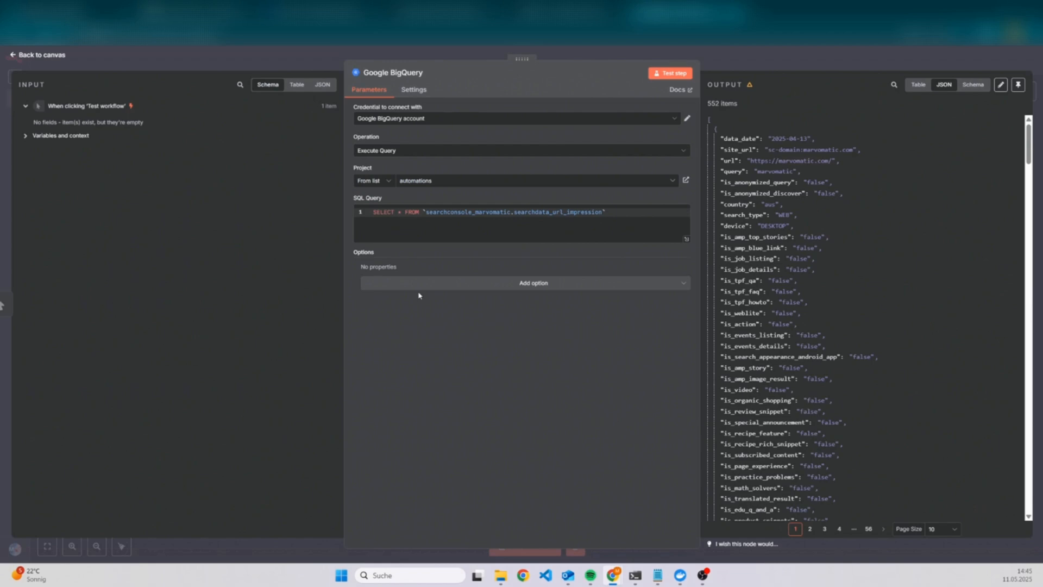
pyautogui.moveTo(428, 212); pyautogui.dragTo(471, 213)
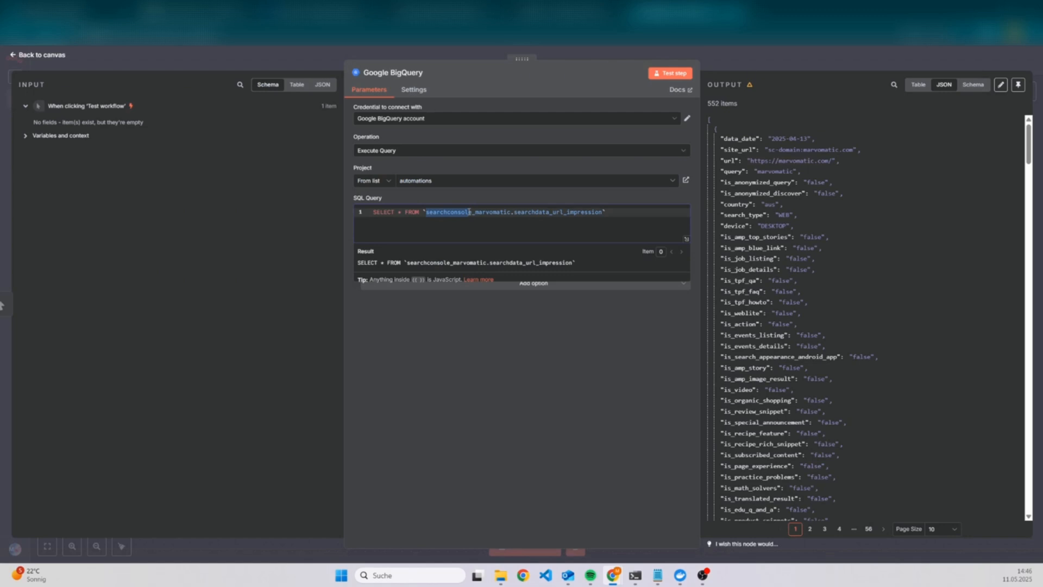
pyautogui.click(508, 211)
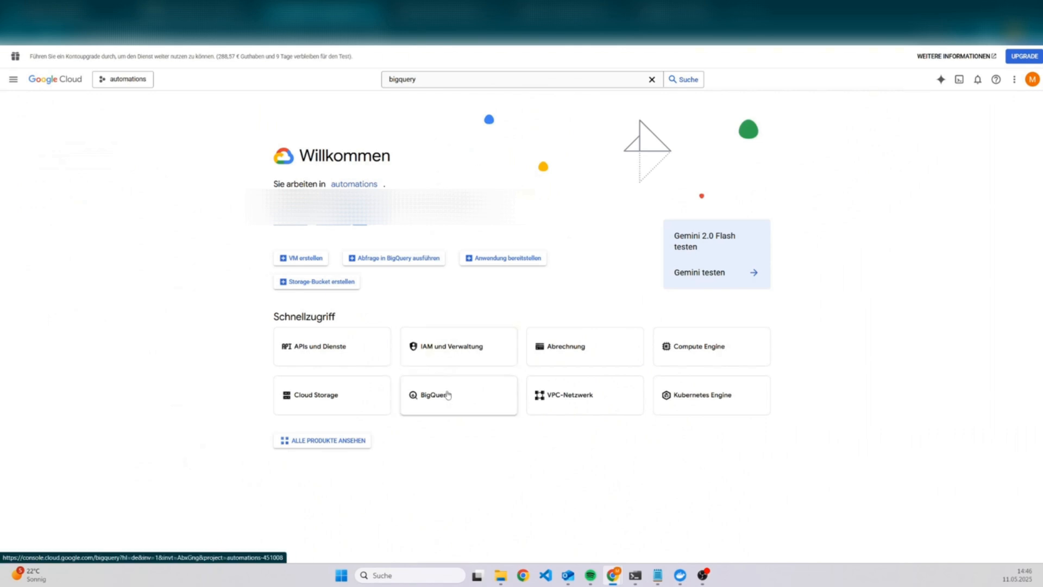
# Step: Open BigQuery, expand the searchconsole_marvomatic dataset and widen the Explorer to show the full table names
pyautogui.click(449, 395)
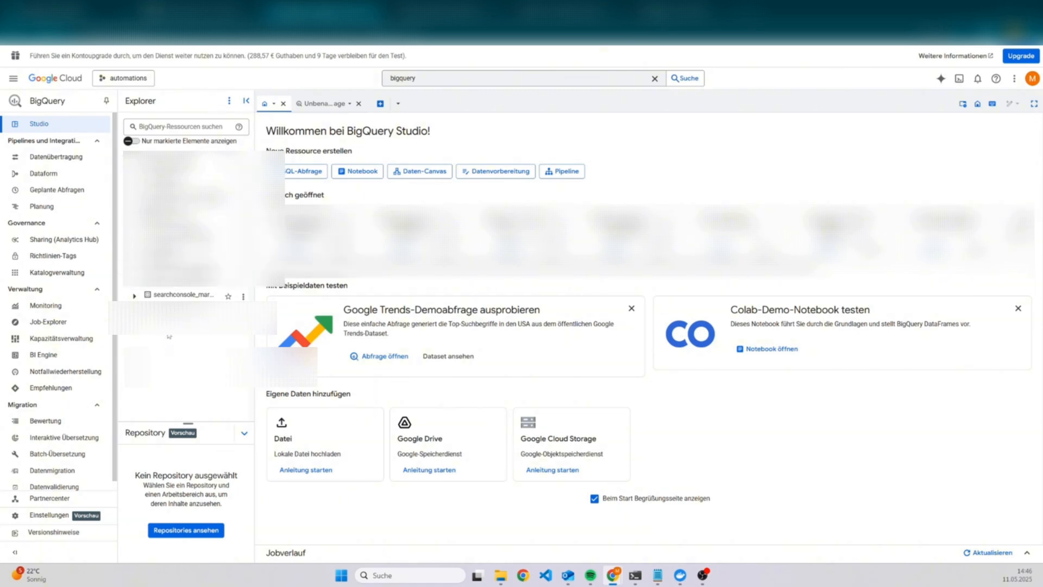
pyautogui.click(176, 295)
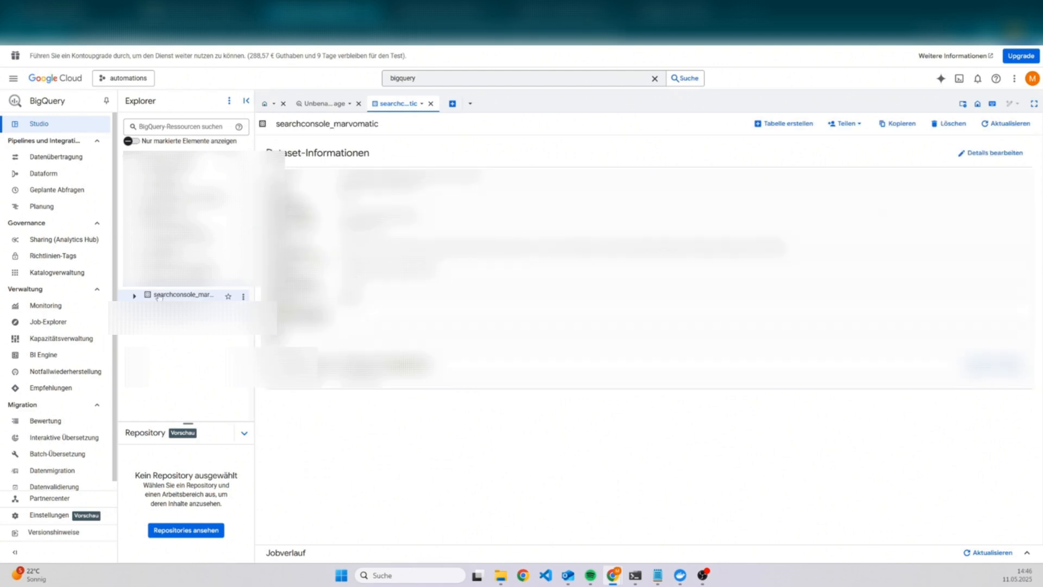
pyautogui.click(134, 296)
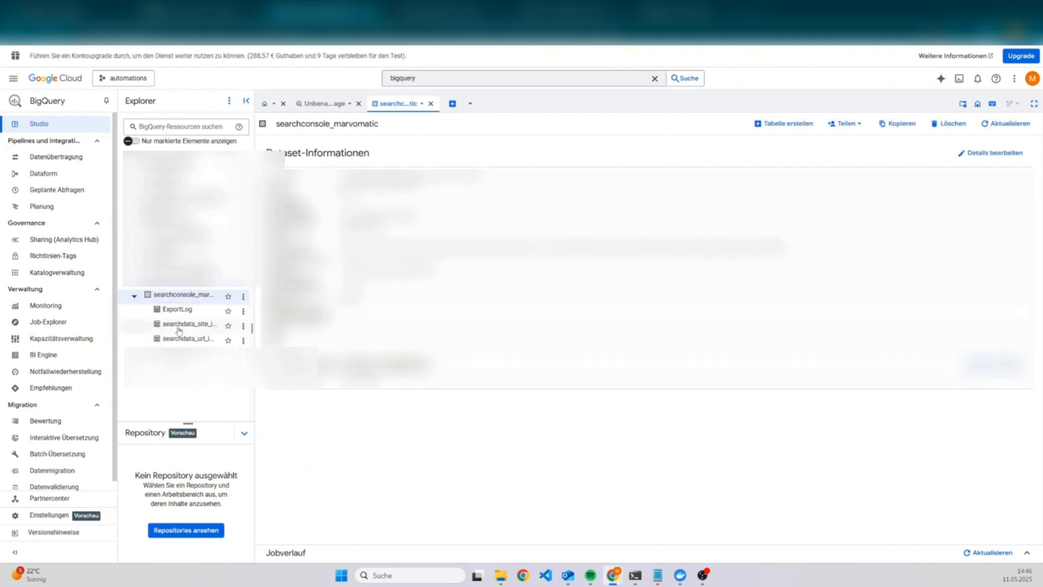
pyautogui.moveTo(254, 268); pyautogui.dragTo(331, 269)
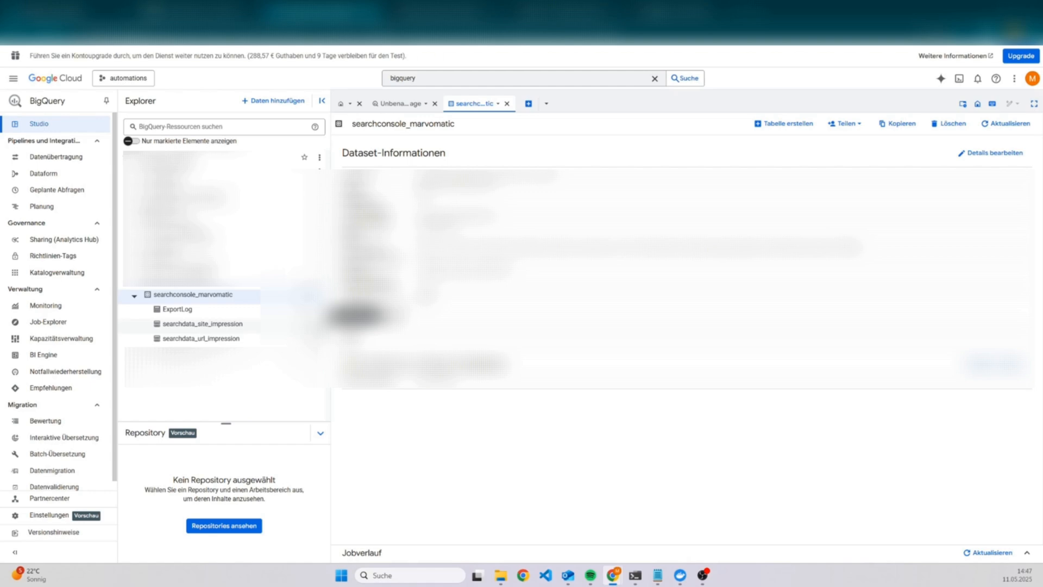
# Step: Open a query on the searchdata_site_impression table and compare its dataset and table reference with the SQL query in n8n
pyautogui.click(320, 381)
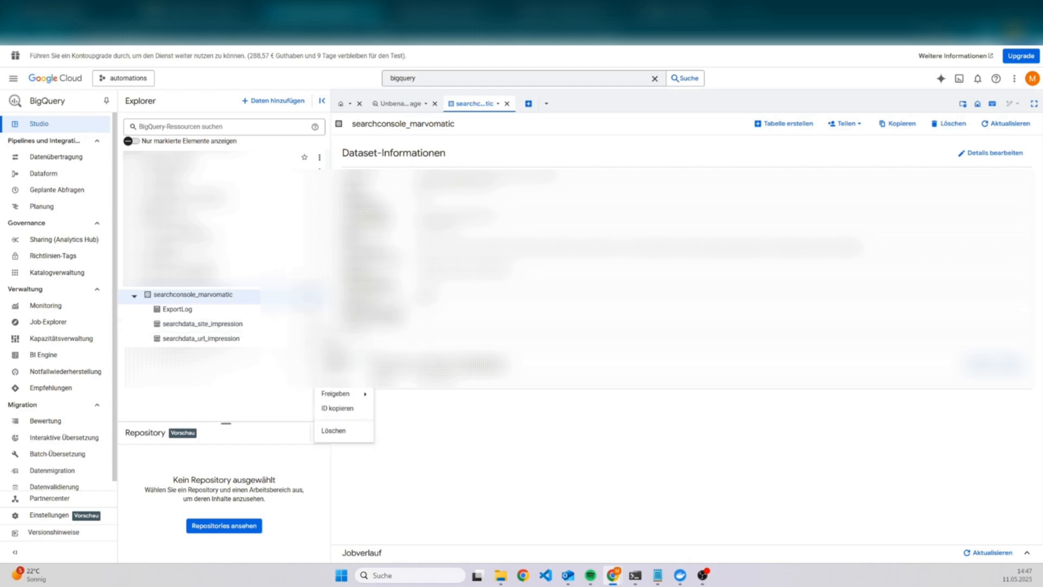
pyautogui.click(339, 355)
pyautogui.moveTo(776, 133); pyautogui.dragTo(330, 130)
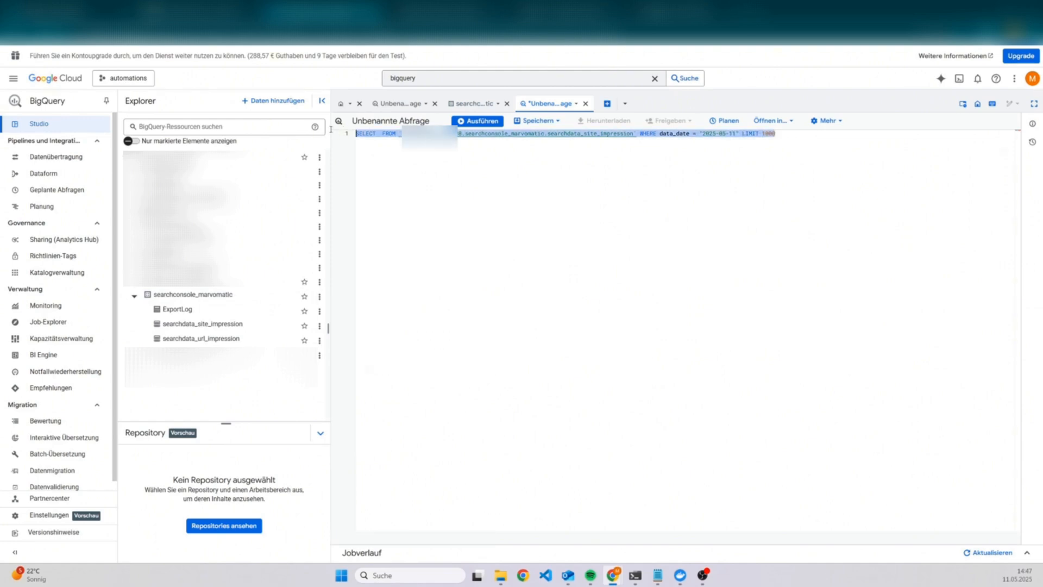
pyautogui.click(444, 217)
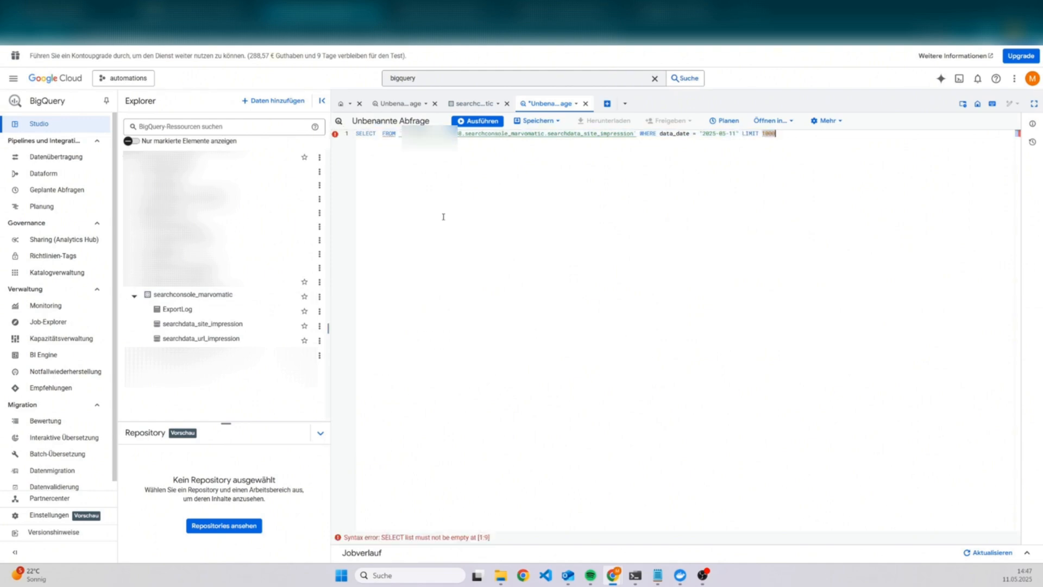
pyautogui.doubleClick(466, 133)
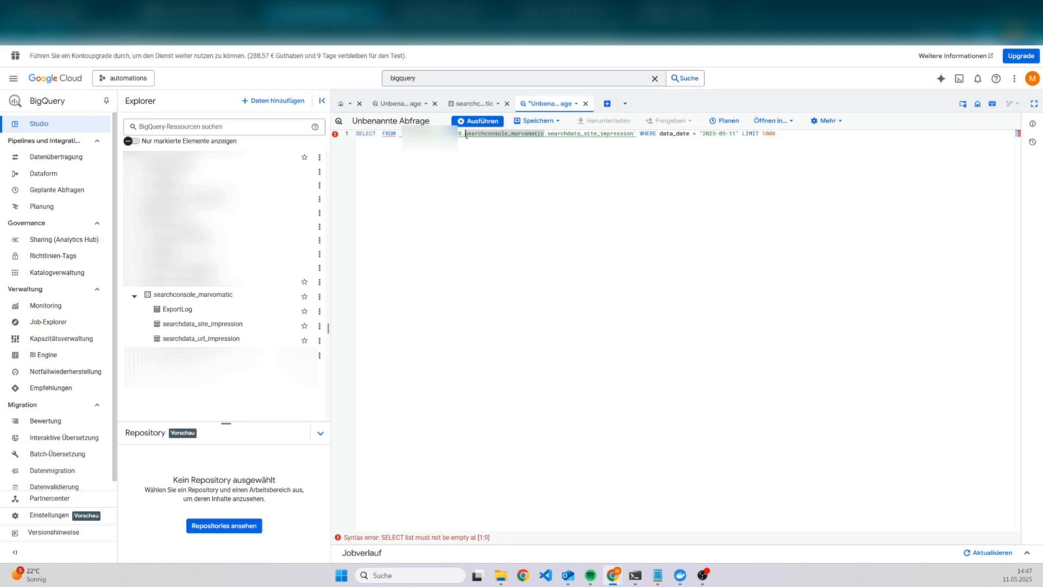
pyautogui.moveTo(465, 134); pyautogui.dragTo(634, 134)
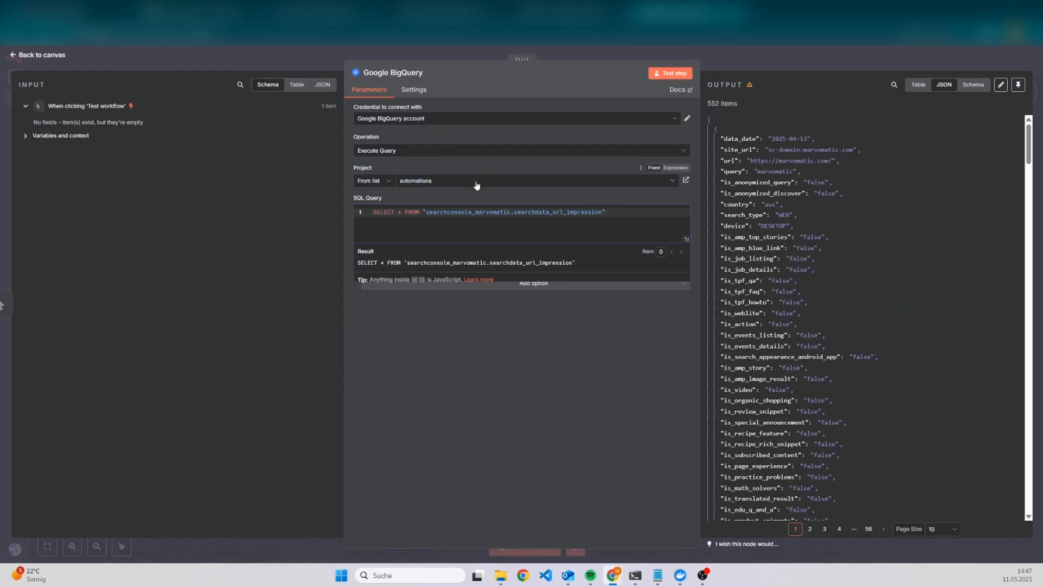
pyautogui.moveTo(425, 213); pyautogui.dragTo(511, 215)
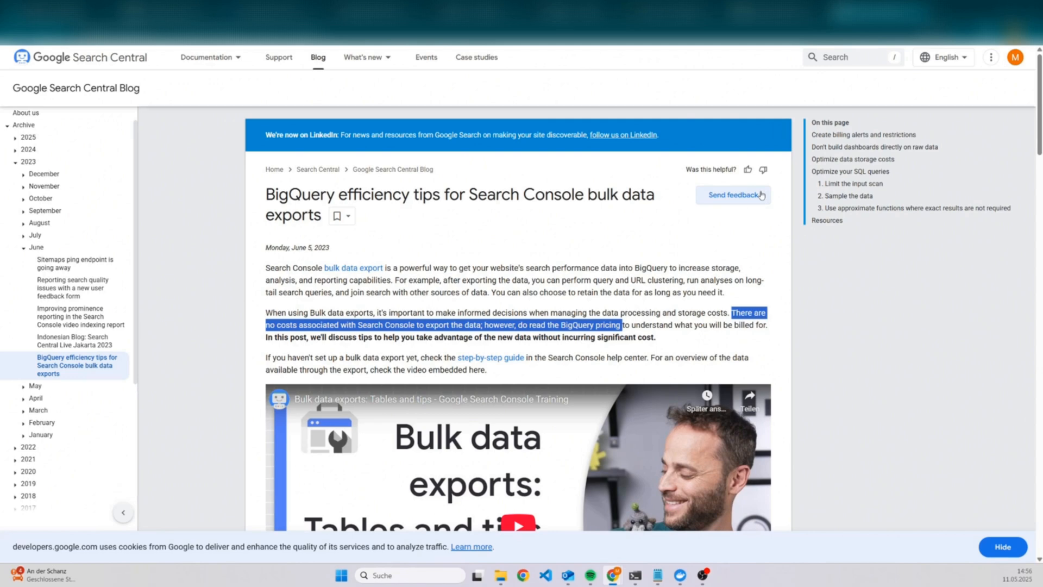
# Step: Read the export cost note in the Search Central article and check the on-demand query prices on the linked BigQuery pricing page
pyautogui.moveTo(732, 313); pyautogui.dragTo(504, 325)
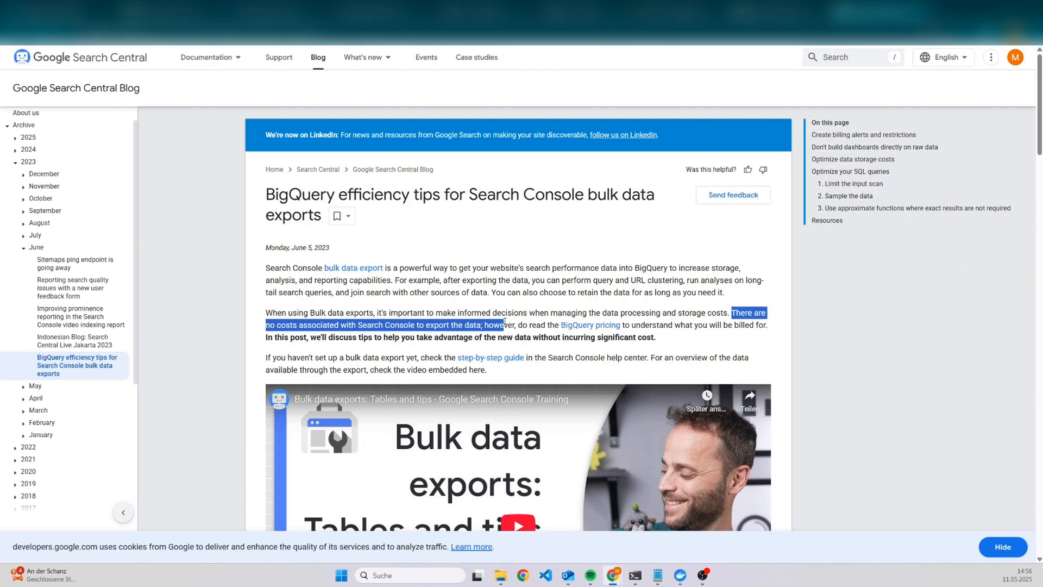
pyautogui.click(598, 326)
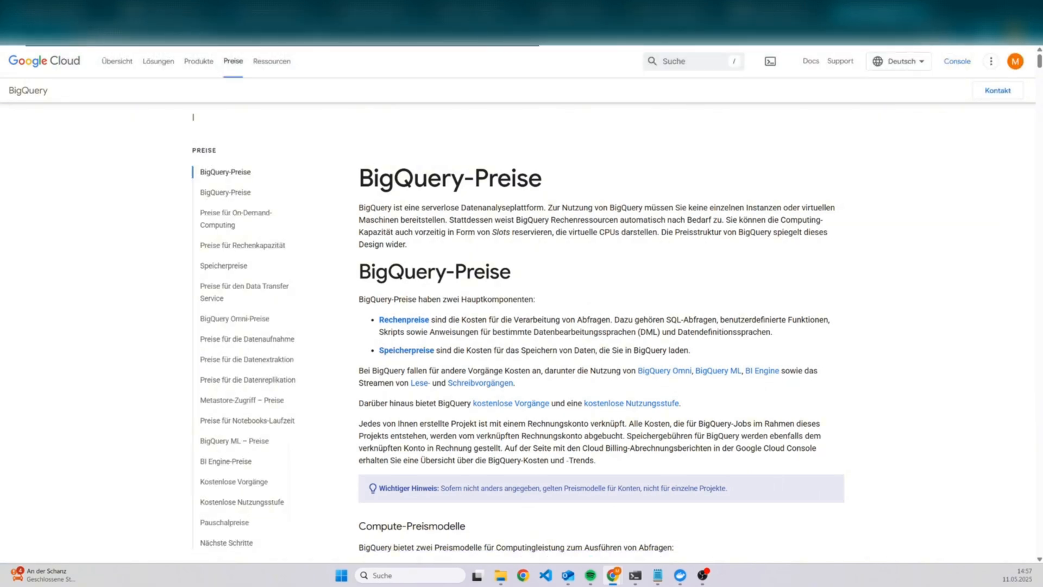
pyautogui.scroll(-8, 627, 213)
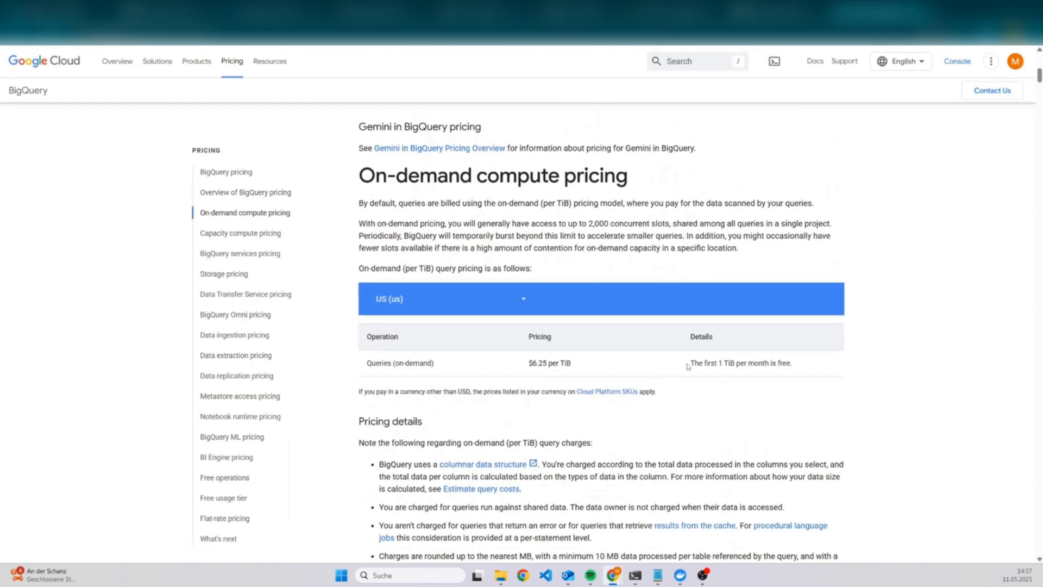
pyautogui.moveTo(688, 364); pyautogui.dragTo(847, 359)
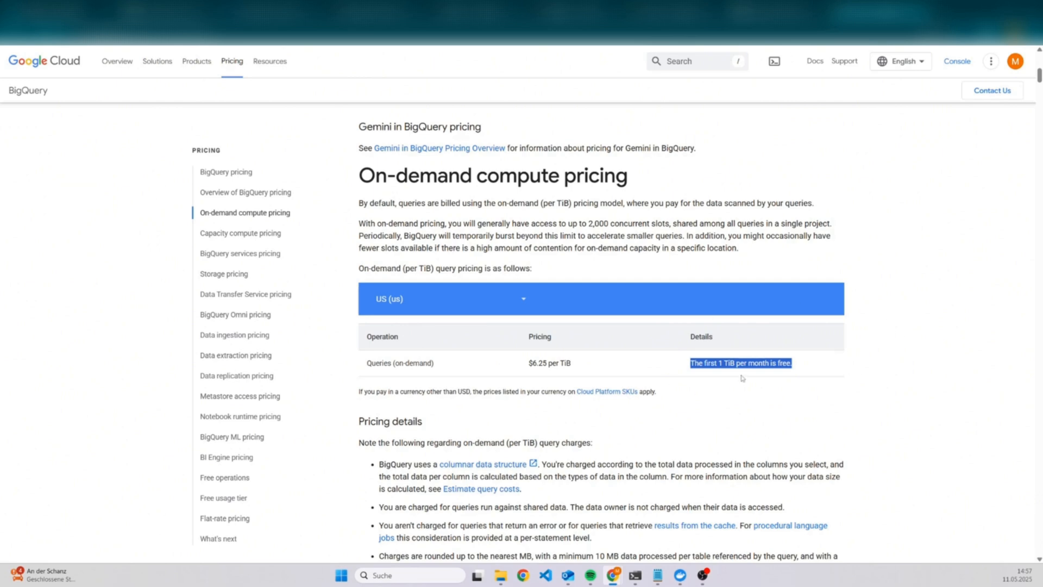
pyautogui.click(683, 376)
pyautogui.moveTo(512, 370); pyautogui.dragTo(628, 367)
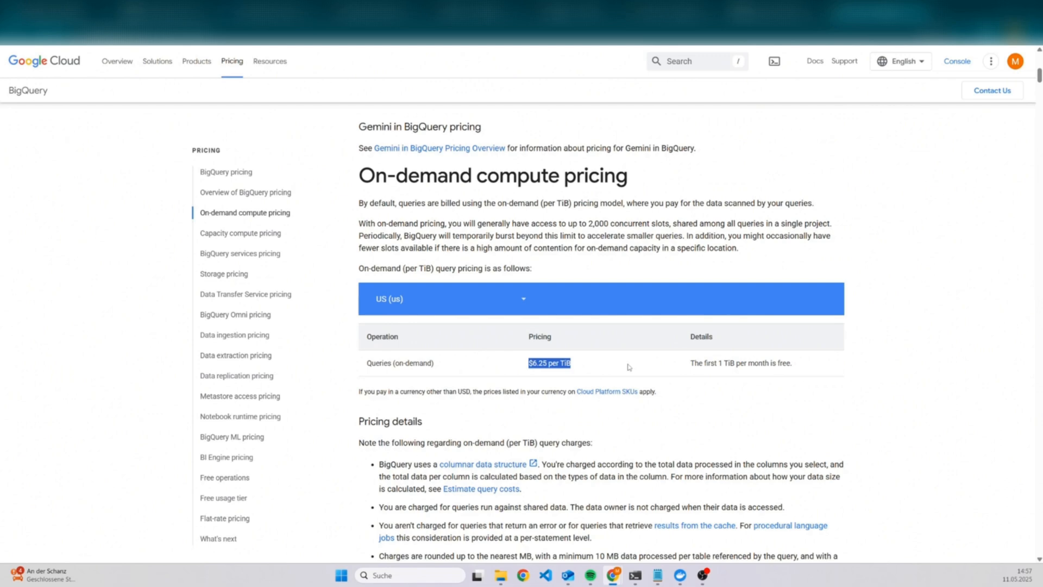
# Step: Return to the Search Central article and read its advice on optimizing storage costs and SQL queries
pyautogui.hotkey('alt', 'Tab')
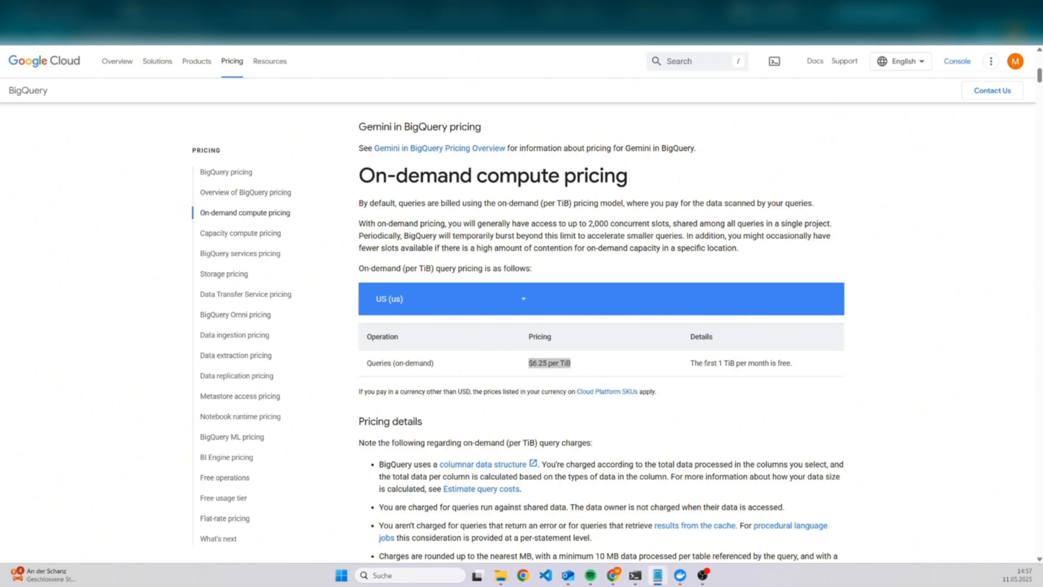
pyautogui.click(790, 31)
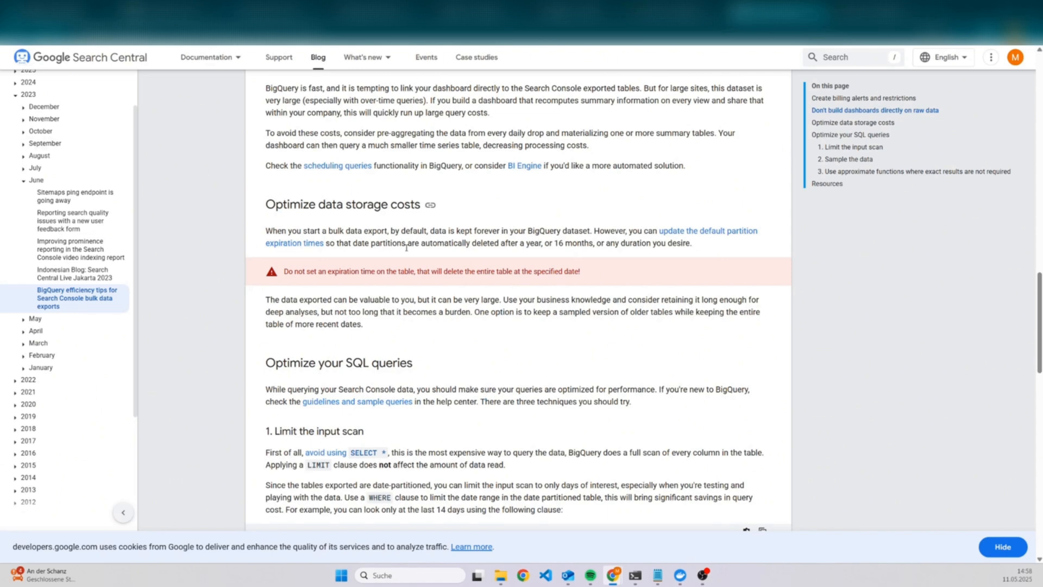
pyautogui.scroll(-3, 505, 369)
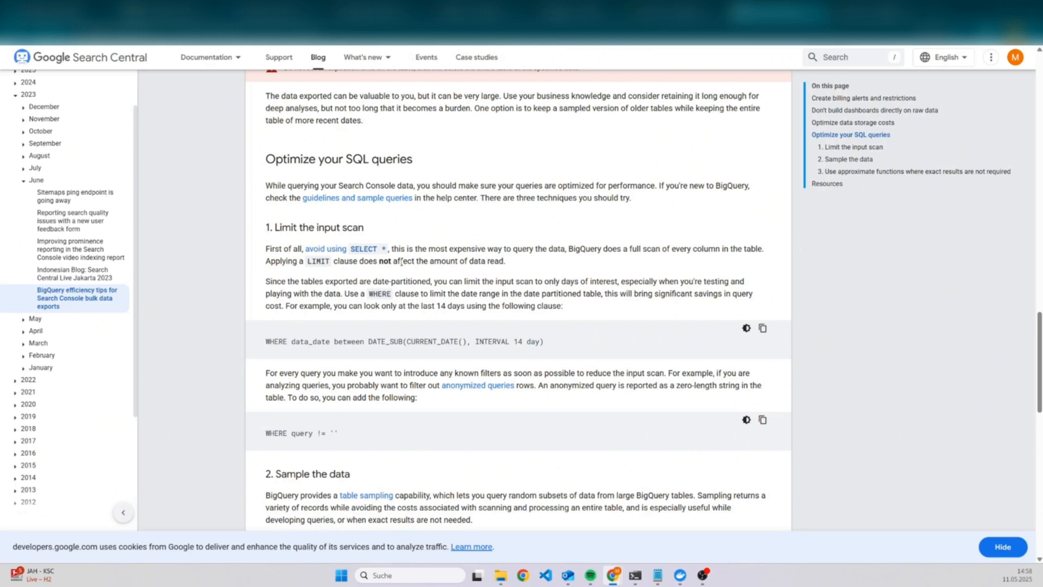
pyautogui.scroll(-4, 624, 400)
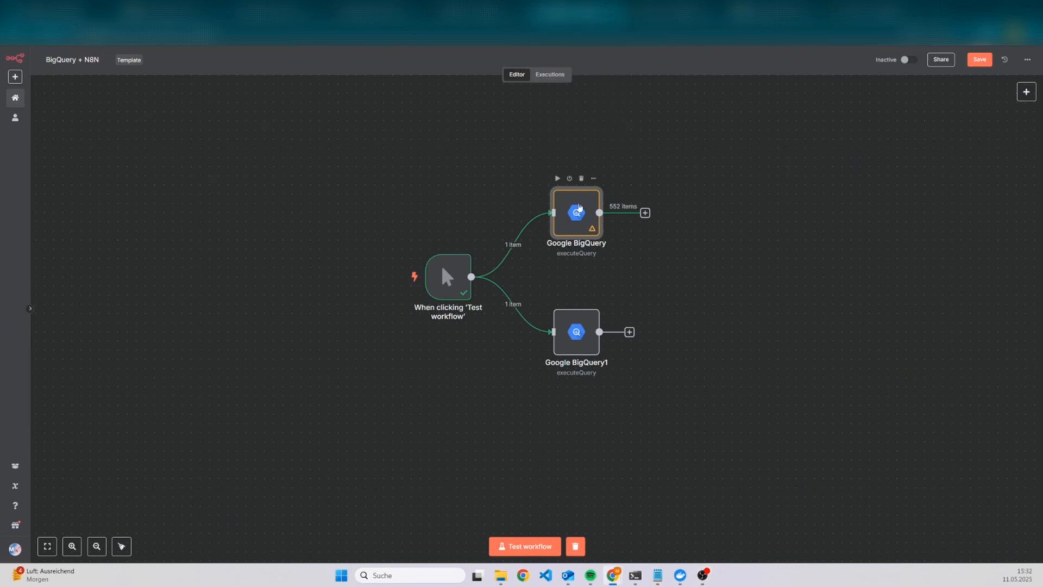
# Step: Open the first Google BigQuery node in n8n and add LIMIT 10 on line 3 of its query, leaving line 2 empty
pyautogui.doubleClick(579, 207)
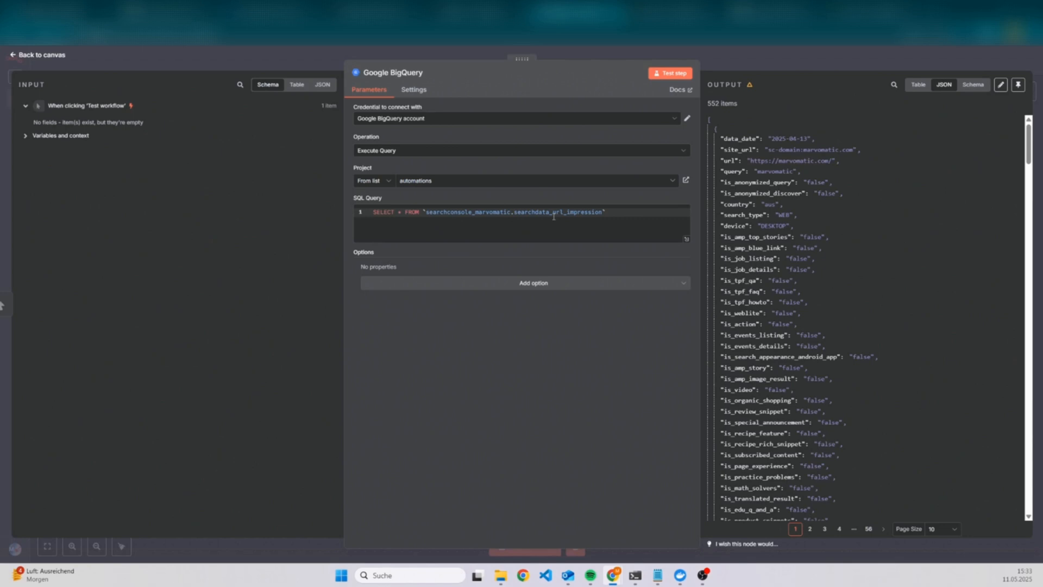
pyautogui.click(659, 215)
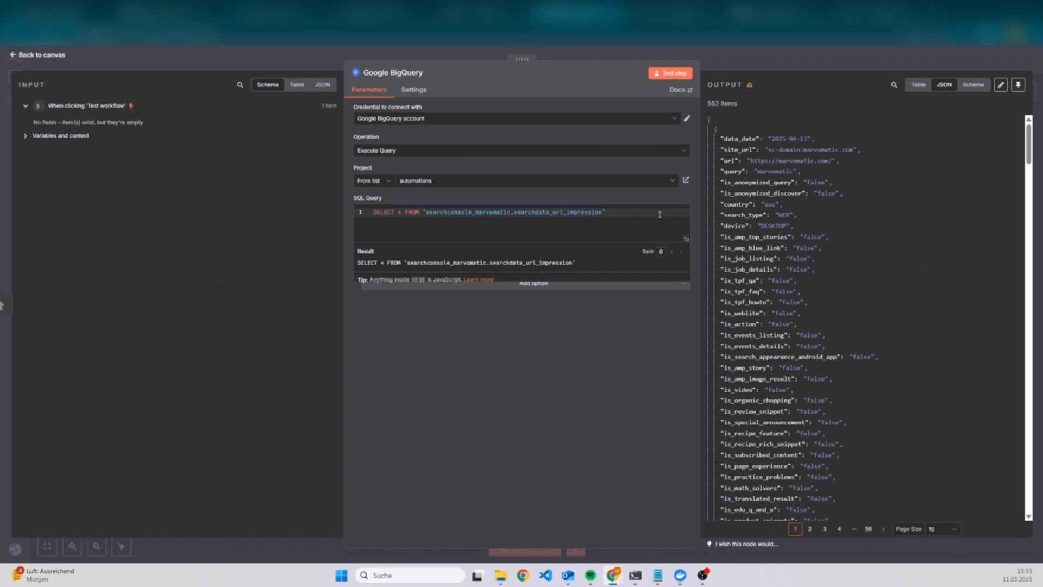
pyautogui.write('LIMIT')
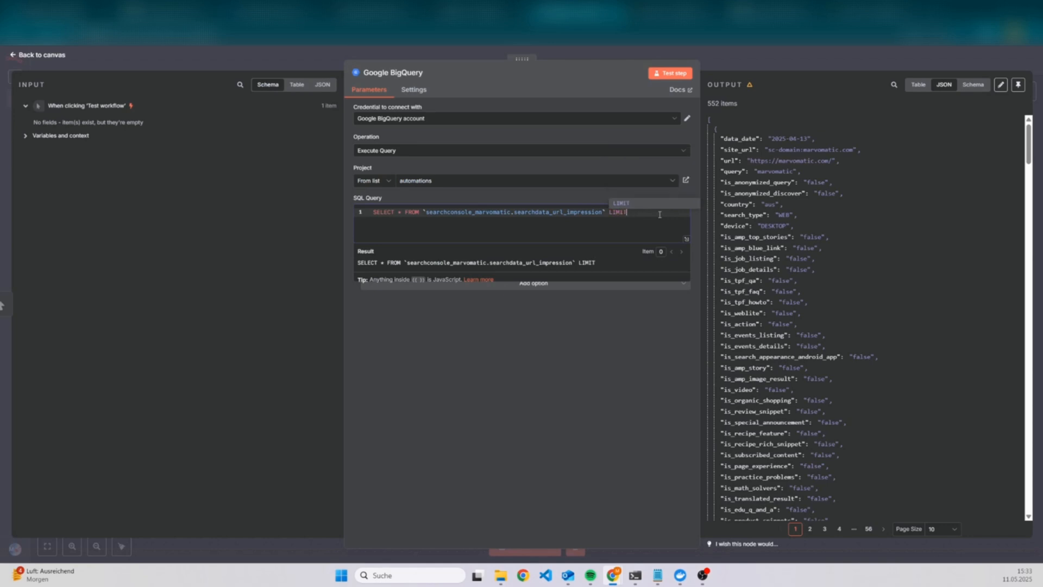
pyautogui.write(' 10')
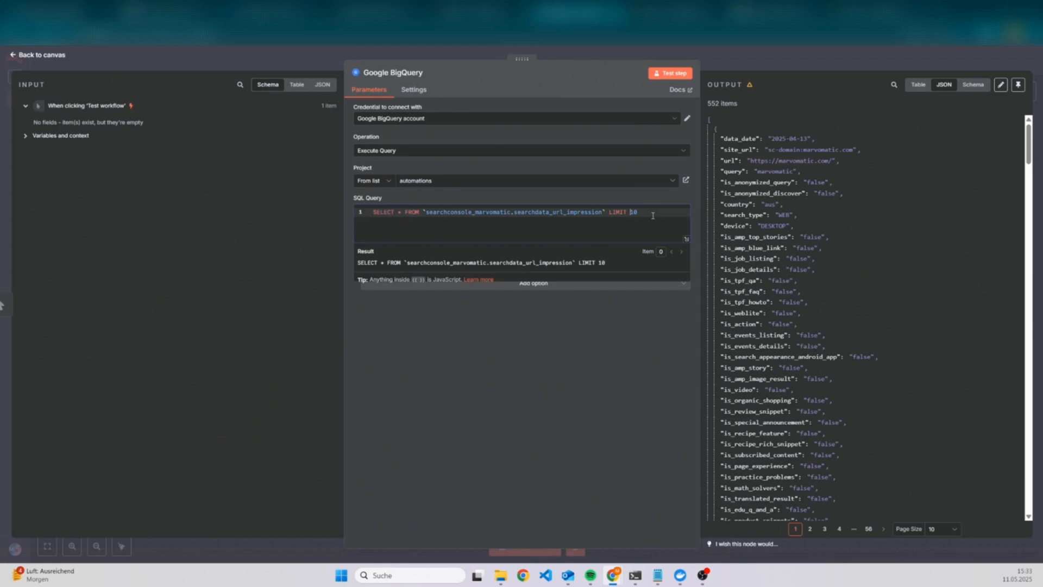
pyautogui.press('Return')
pyautogui.press('Return')
pyautogui.press('Up')
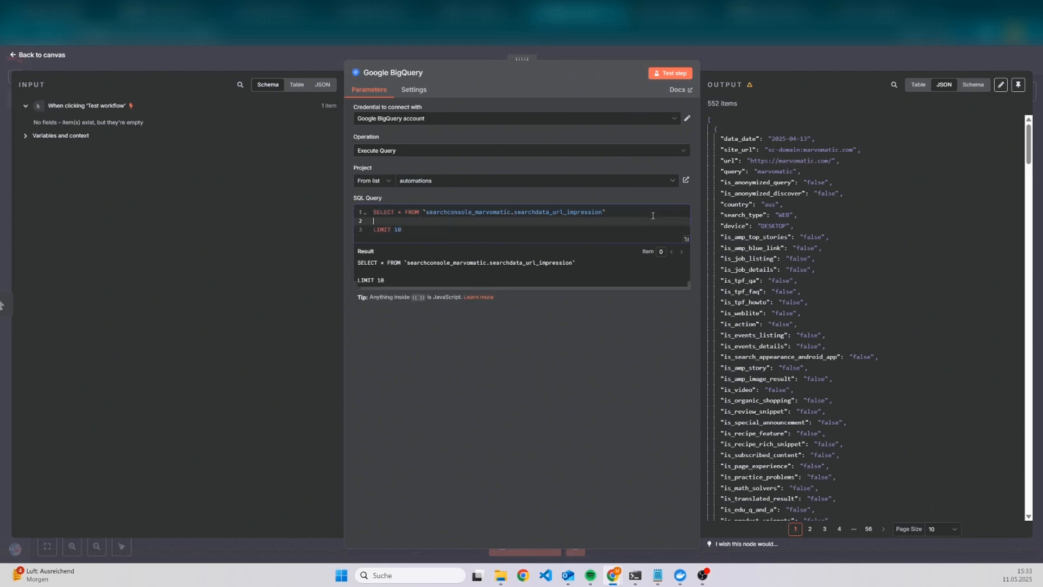
# Step: Filter the query with WHERE is_anonymized_query = FALSE, remove LIMIT 10 and test the node
pyautogui.write('WHERE')
pyautogui.moveTo(757, 183); pyautogui.dragTo(371, 231)
pyautogui.write('= FALSE')
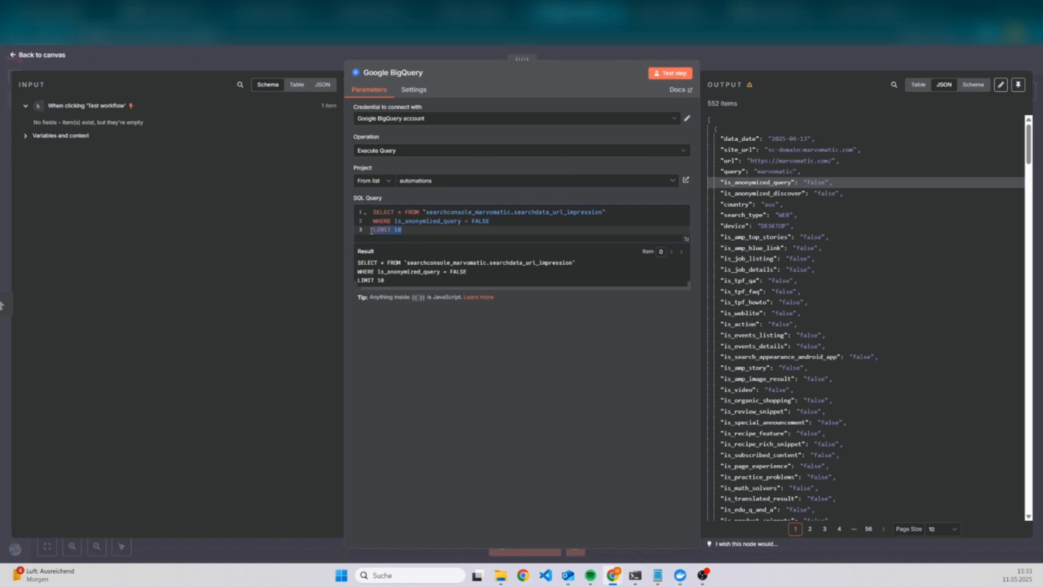
pyautogui.press('BackSpace')
pyautogui.click(654, 74)
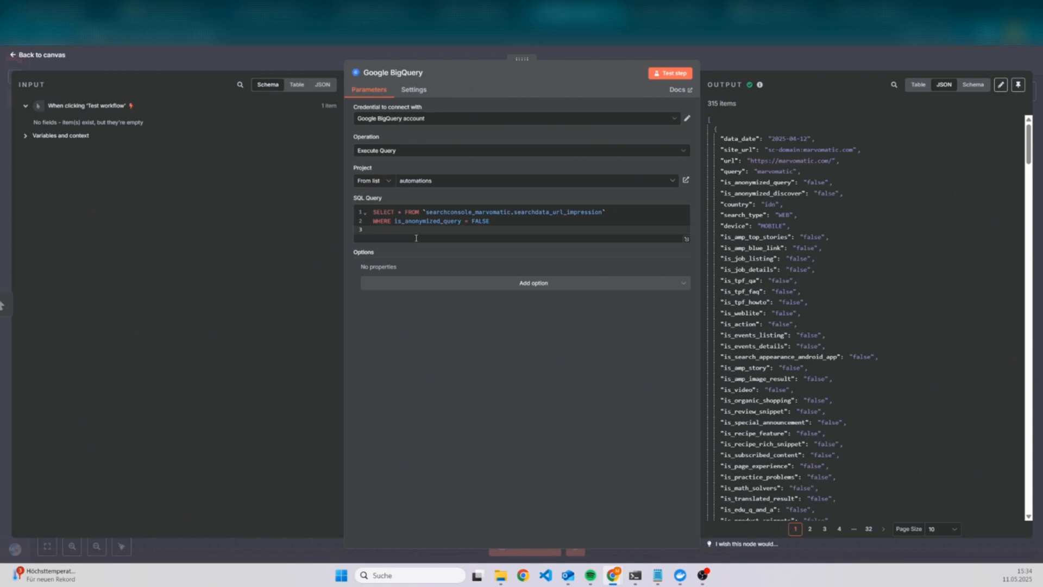
# Step: Add LIMIT 10 as the last line of the filtered query and test the node again
pyautogui.click(416, 238)
pyautogui.write('LIMIT 10')
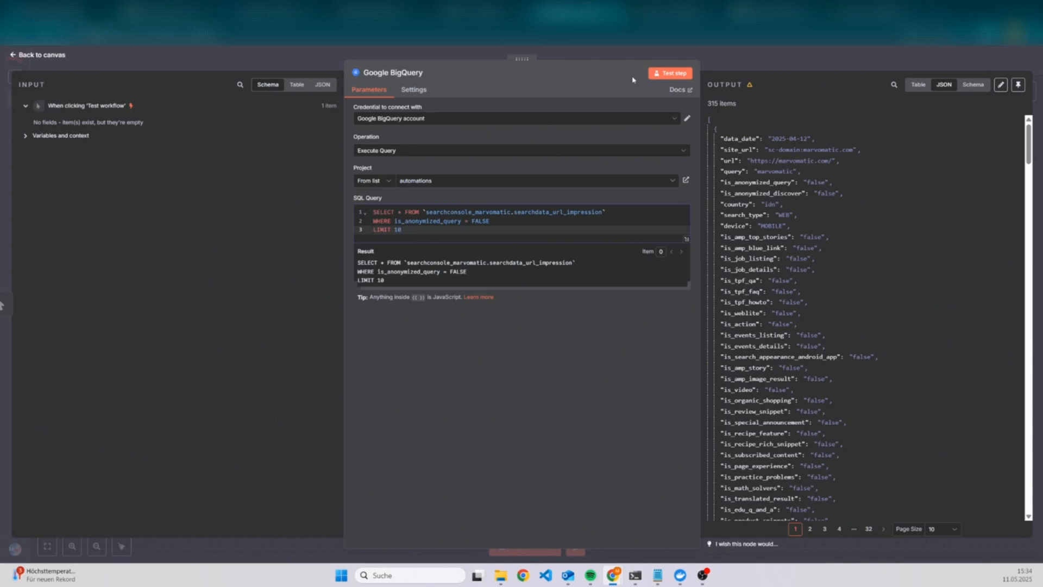
pyautogui.click(671, 73)
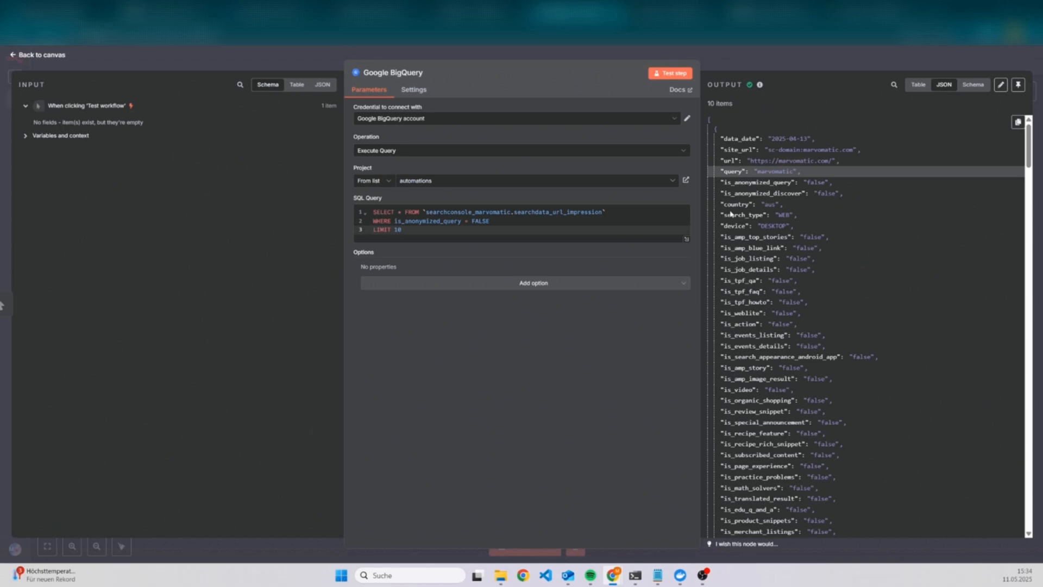
# Step: Examine the returned records in the node output, including the url, query, impressions and clicks fields
pyautogui.scroll(-5, 730, 213)
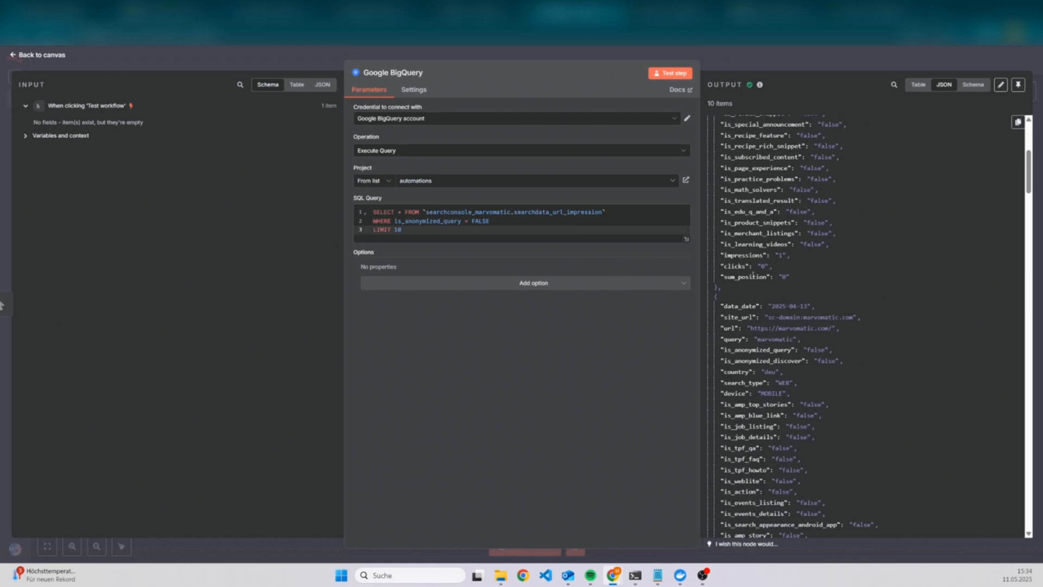
pyautogui.scroll(5, 754, 277)
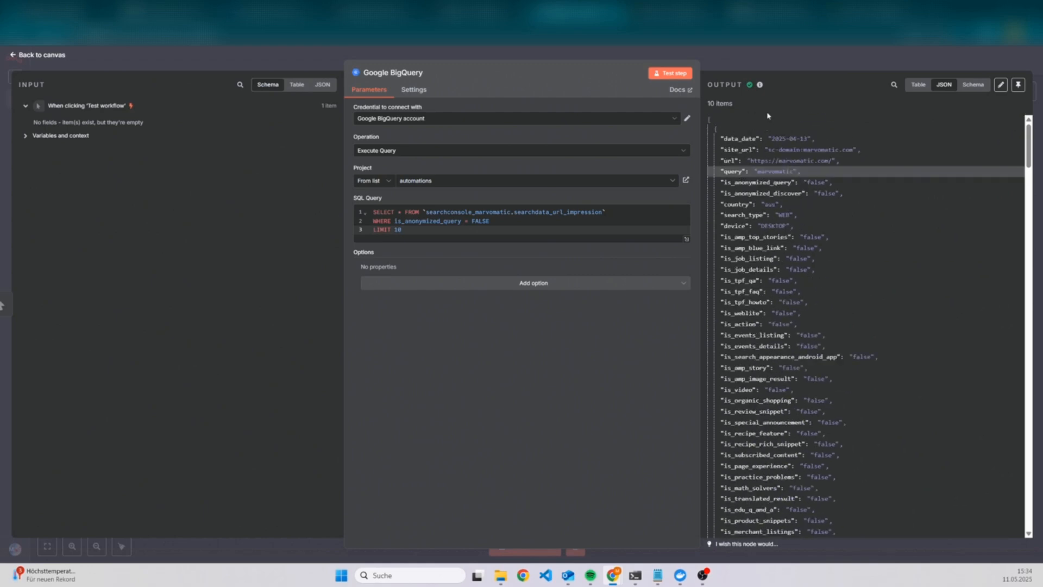
pyautogui.scroll(-5, 782, 195)
pyautogui.scroll(5, 795, 270)
pyautogui.moveTo(752, 161); pyautogui.dragTo(833, 160)
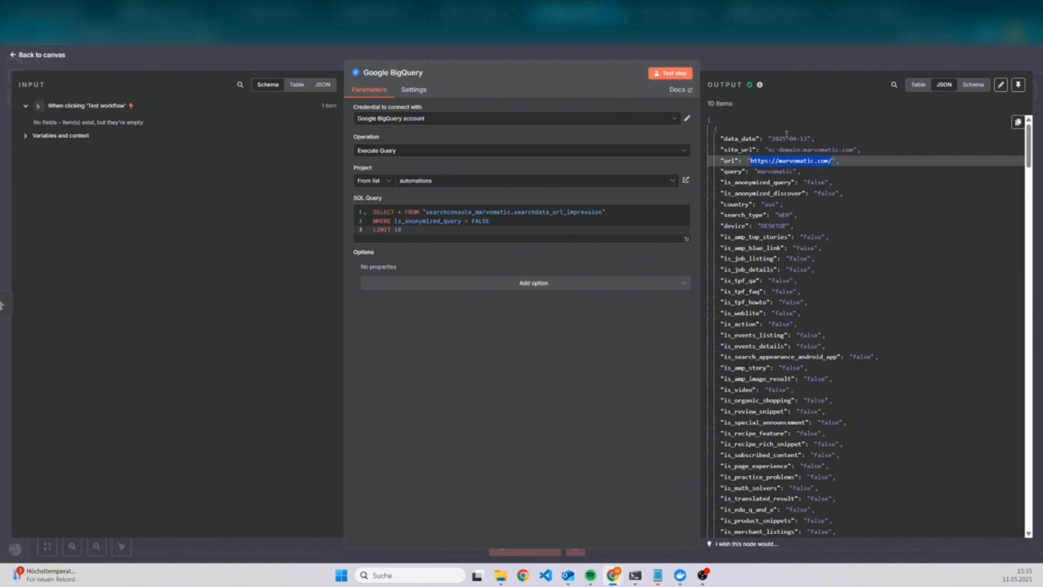
pyautogui.scroll(-5, 777, 244)
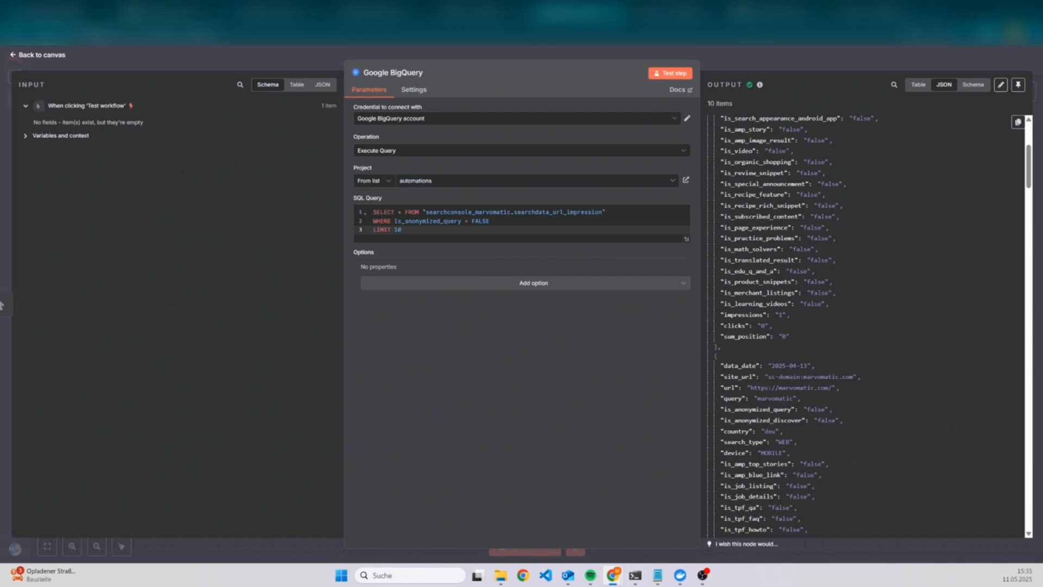
# Step: Close this node, open Google BigQuery1 and test its query on the searchdata_site_impression table
pyautogui.click(773, 64)
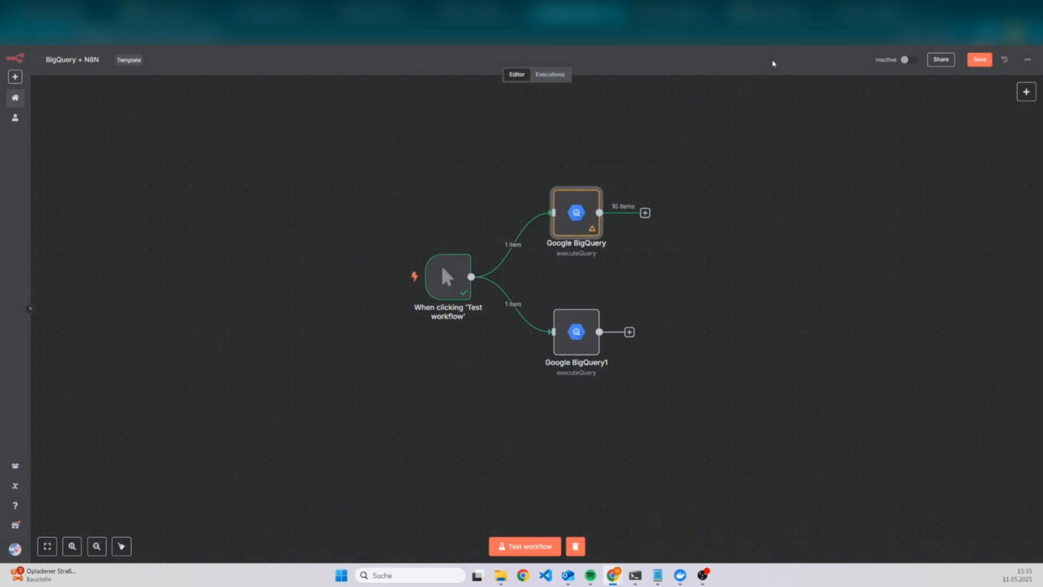
pyautogui.doubleClick(571, 338)
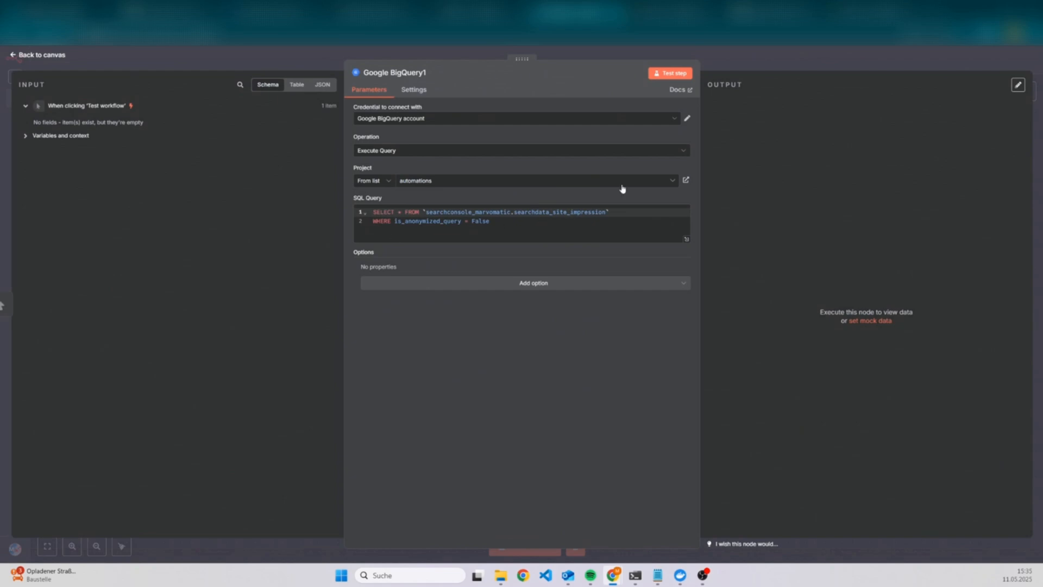
pyautogui.click(672, 73)
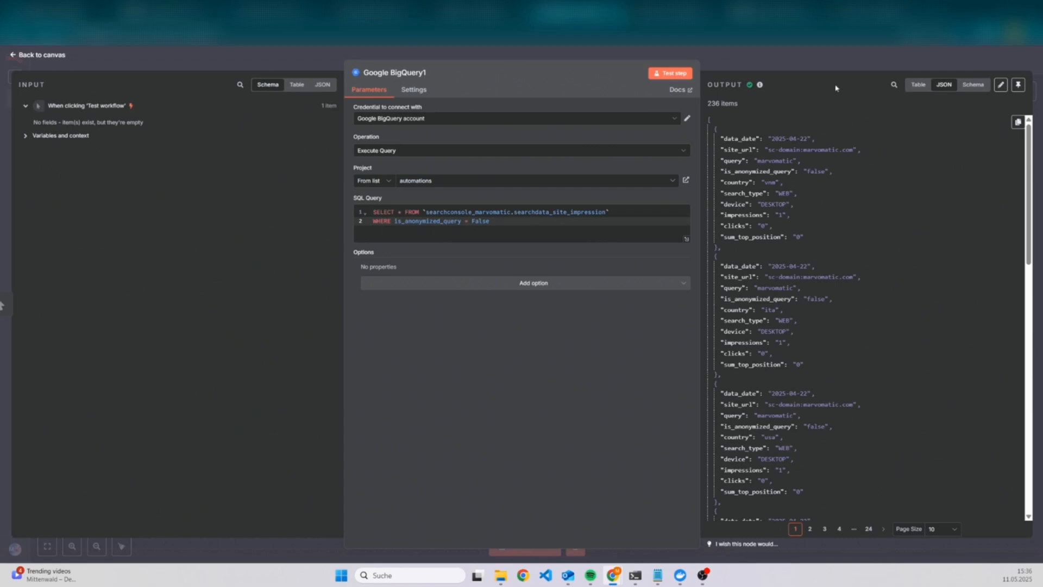
# Step: Close this node, open Google BigQuery and highlight the searchdata_url_impression table name in its SQL query
pyautogui.click(819, 64)
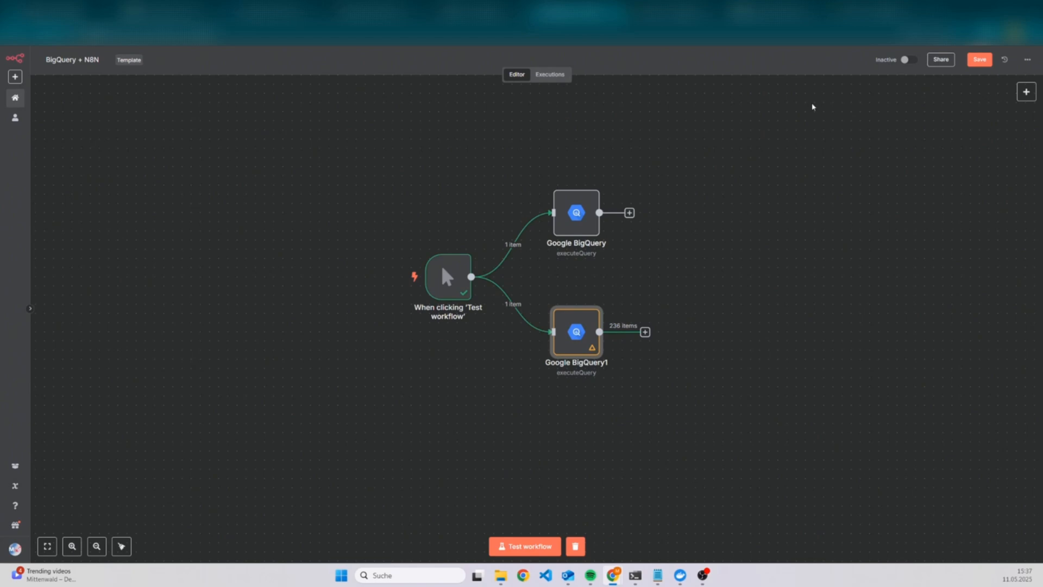
pyautogui.doubleClick(575, 217)
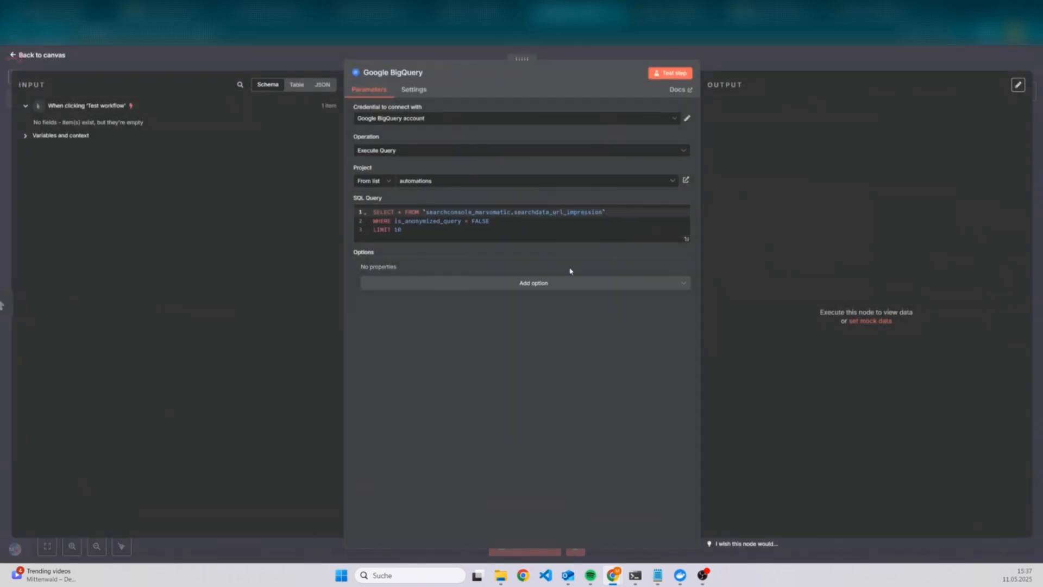
pyautogui.moveTo(511, 212); pyautogui.dragTo(603, 215)
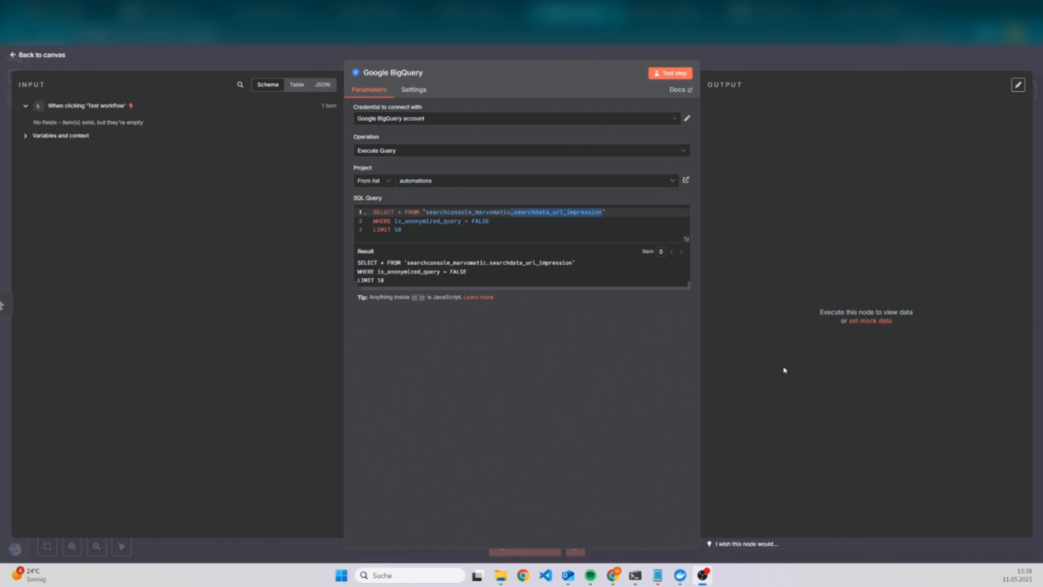
# Step: Switch to the Keyword Rank Tracking Google Sheets workflow and mark its trigger nodes and the Keyword Tracking by Keyword List section
pyautogui.click(375, 12)
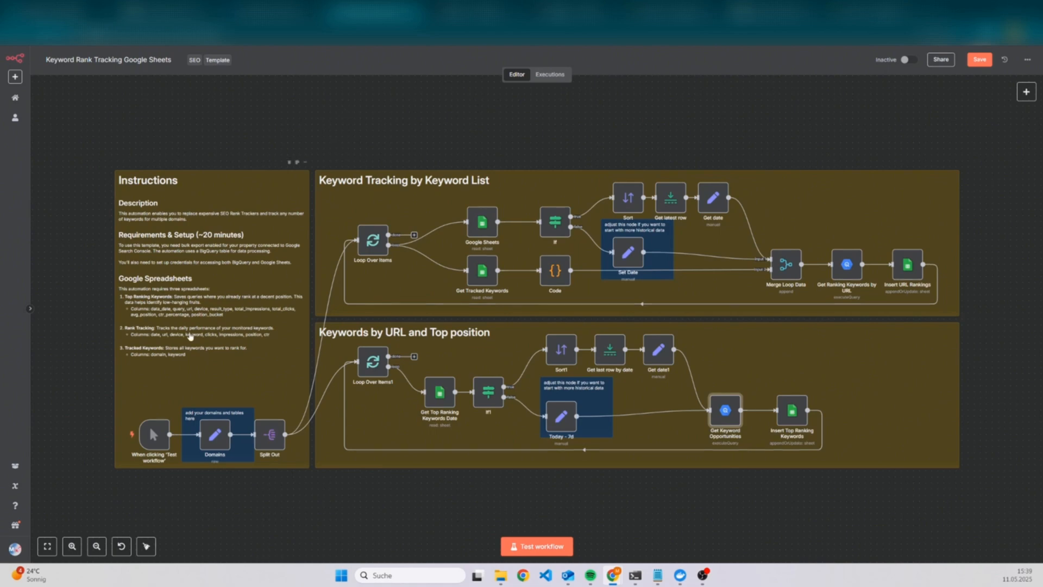
pyautogui.moveTo(90, 489); pyautogui.dragTo(294, 376)
pyautogui.click(378, 114)
pyautogui.moveTo(342, 147); pyautogui.dragTo(986, 321)
pyautogui.click(983, 324)
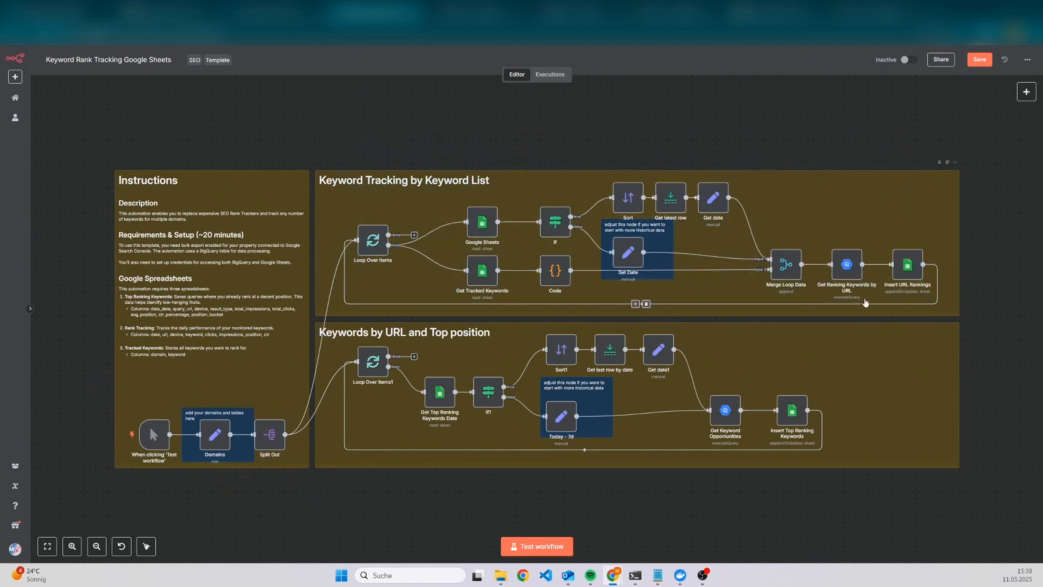
# Step: Review the SQL query of the Get Ranking Keywords by URL node, highlight its keywordString expression and close the node
pyautogui.doubleClick(846, 265)
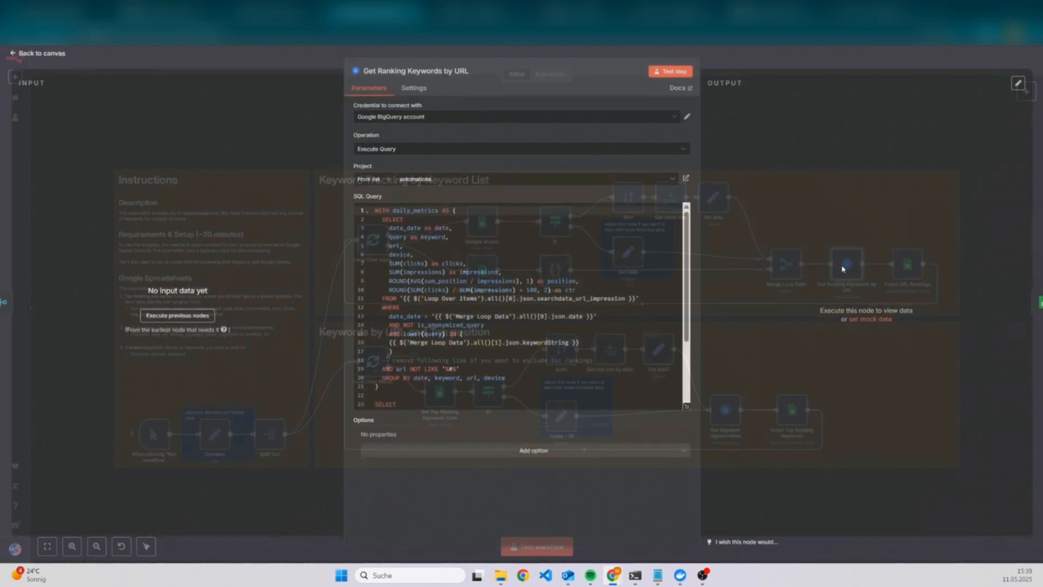
pyautogui.scroll(-3, 561, 232)
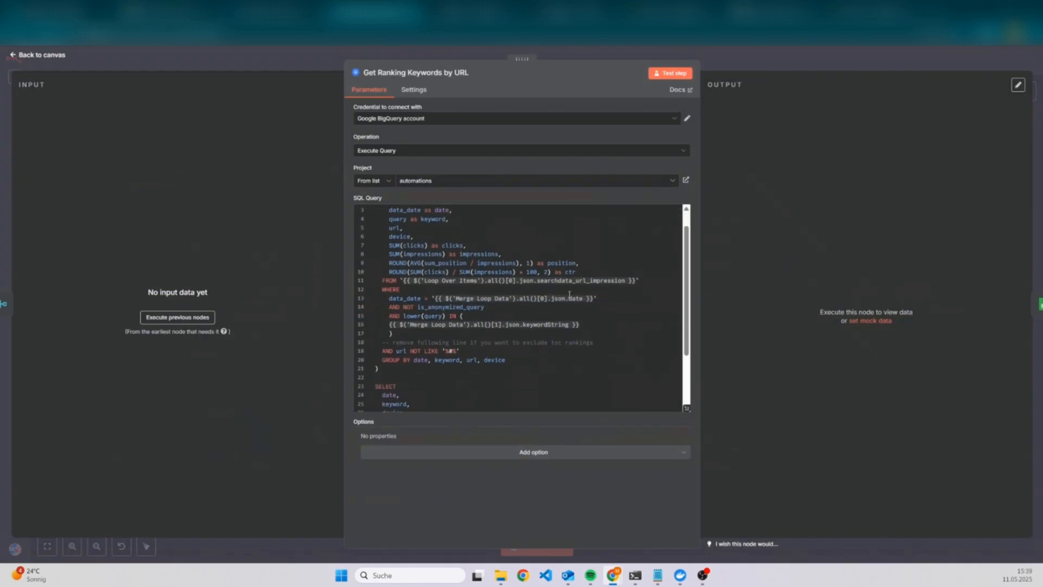
pyautogui.scroll(2, 575, 302)
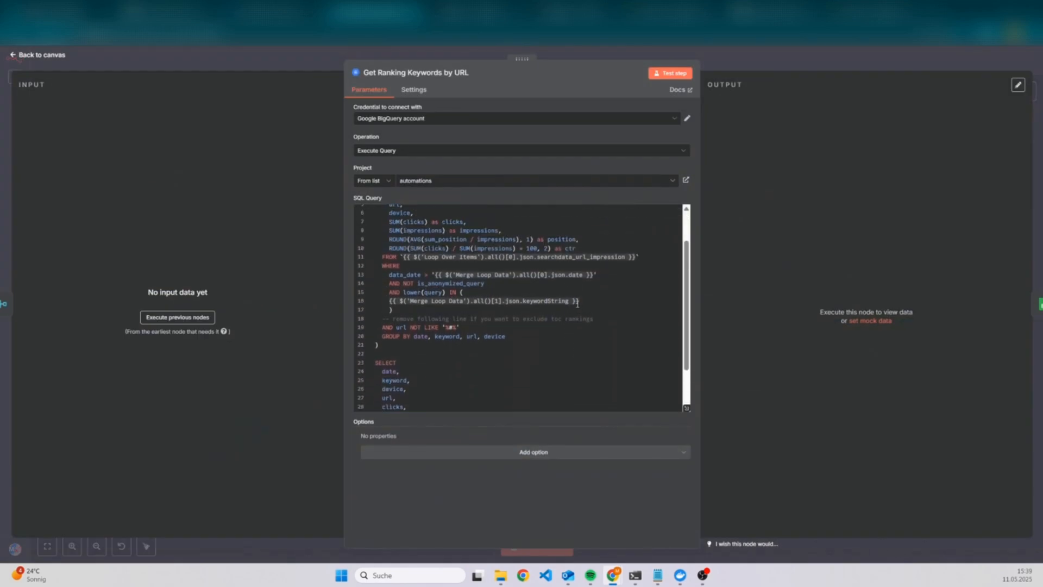
pyautogui.moveTo(577, 304); pyautogui.dragTo(346, 302)
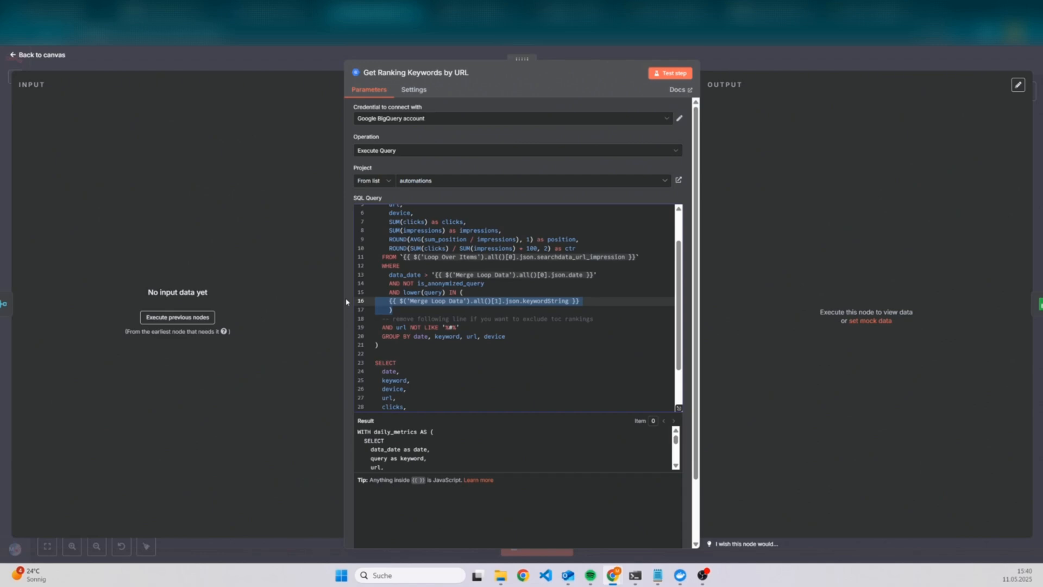
pyautogui.click(785, 61)
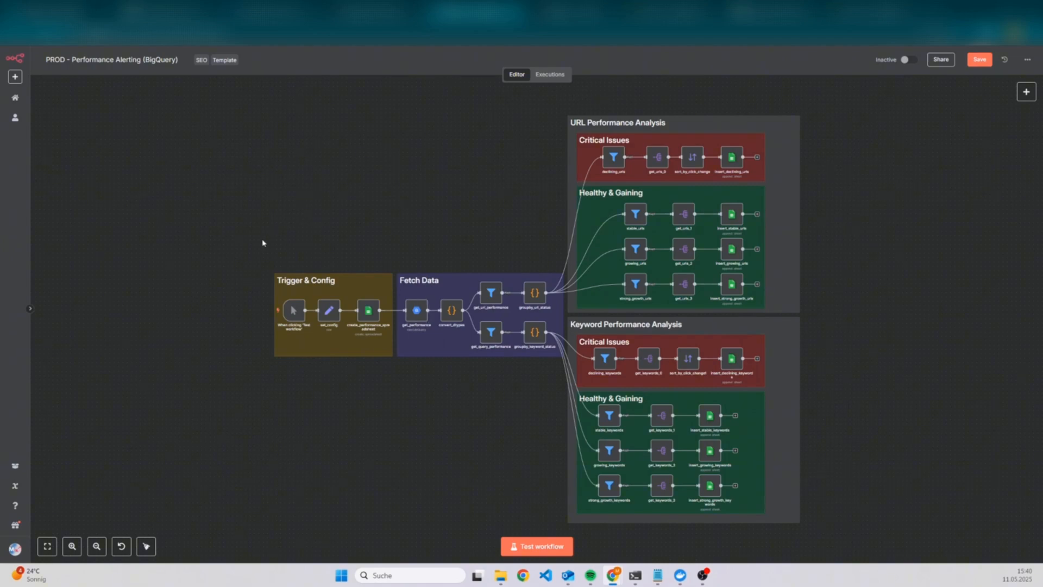
# Step: In the PROD - Performance Alerting (BigQuery) workflow, mark the Trigger & Config section, and the data fetching and analysis sections, then clear the selection
pyautogui.moveTo(258, 231); pyautogui.dragTo(405, 404)
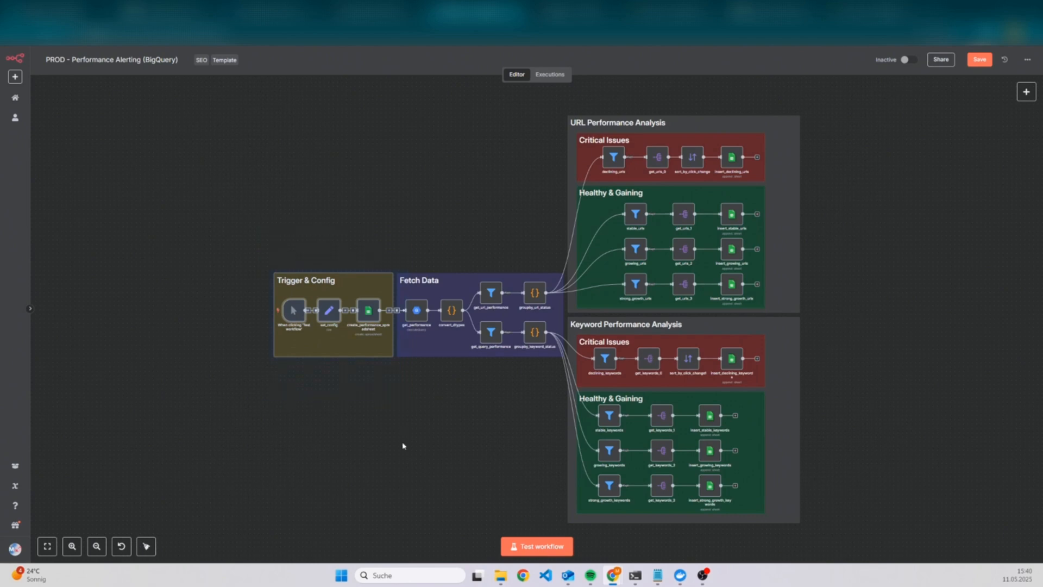
pyautogui.click(413, 539)
pyautogui.moveTo(412, 539); pyautogui.dragTo(844, 99)
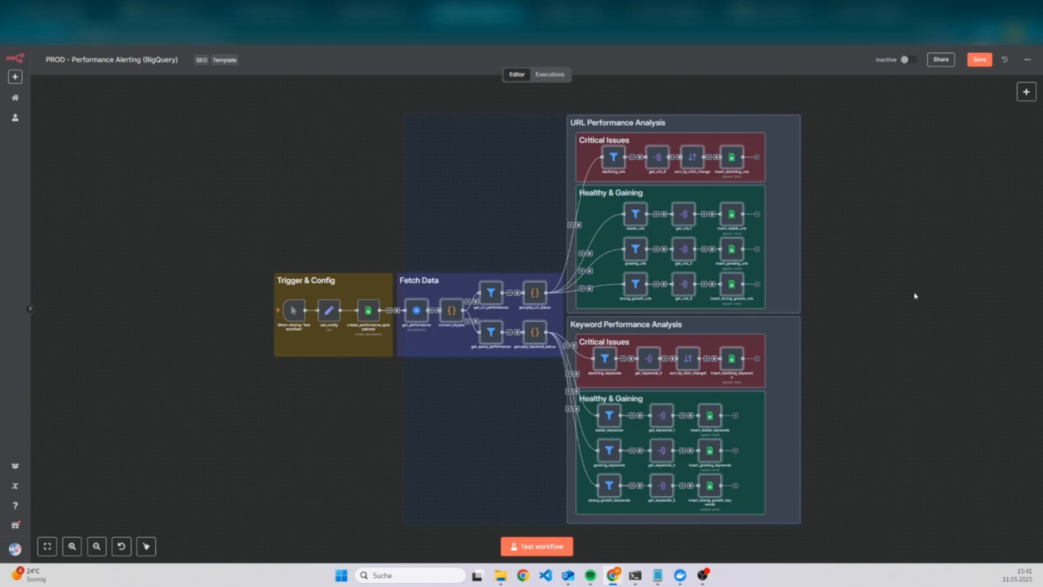
pyautogui.click(915, 377)
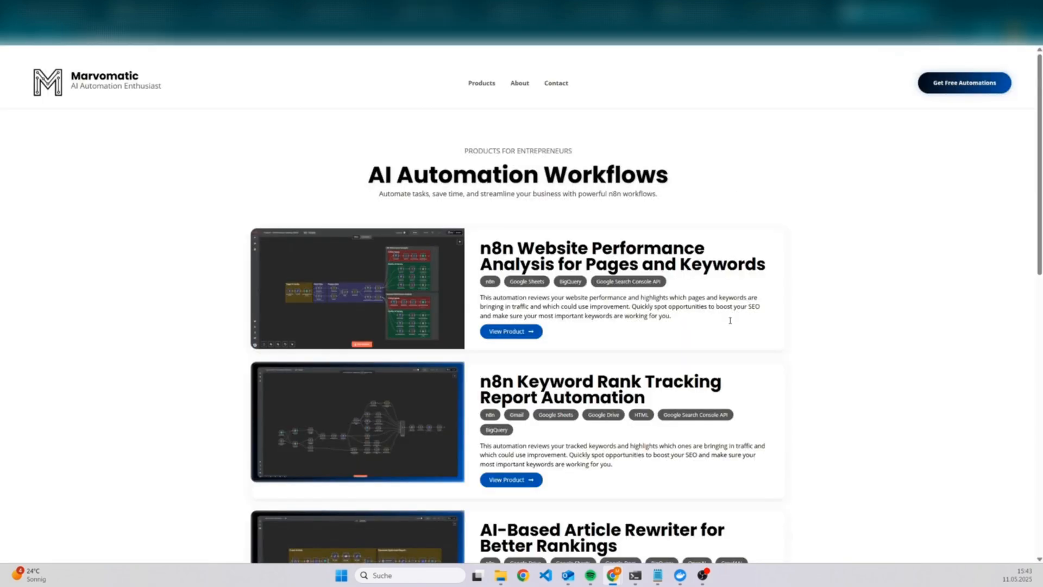
# Step: Browse the n8n templates in the AI Automation Workflows list on the Marvomatic website
pyautogui.scroll(-3, 807, 344)
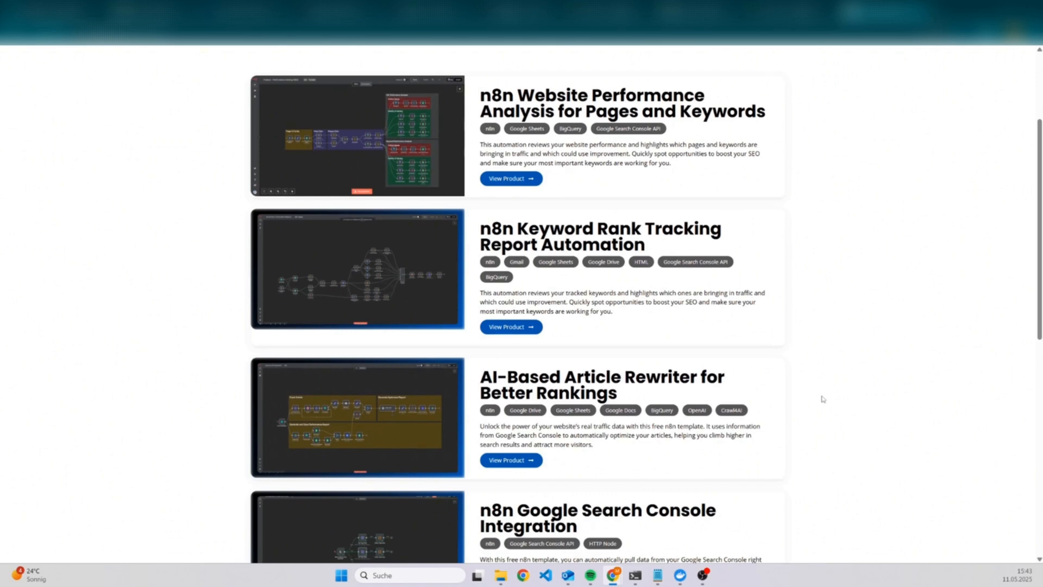
pyautogui.scroll(-4, 822, 399)
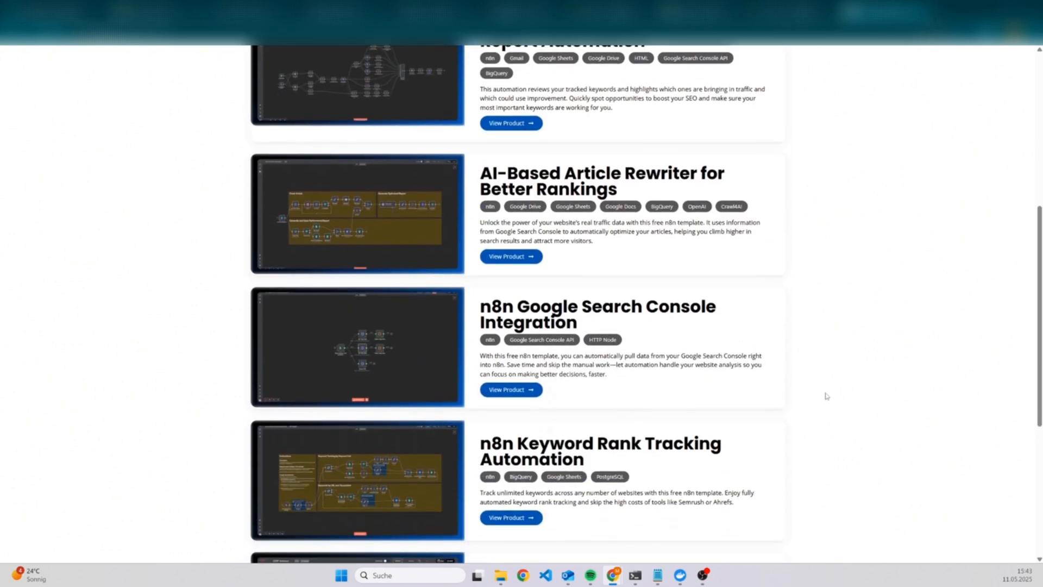
pyautogui.scroll(-2, 826, 397)
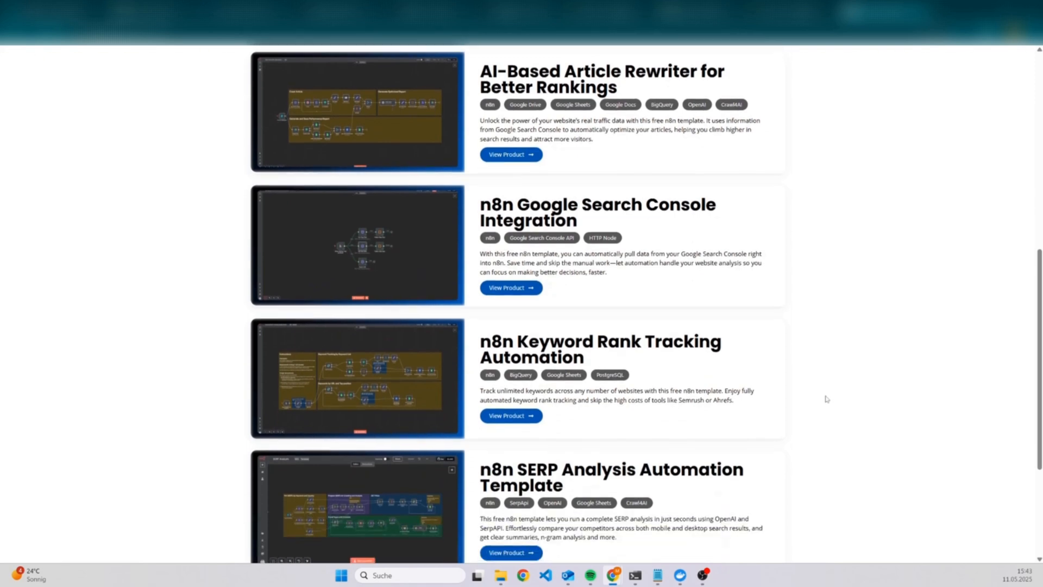